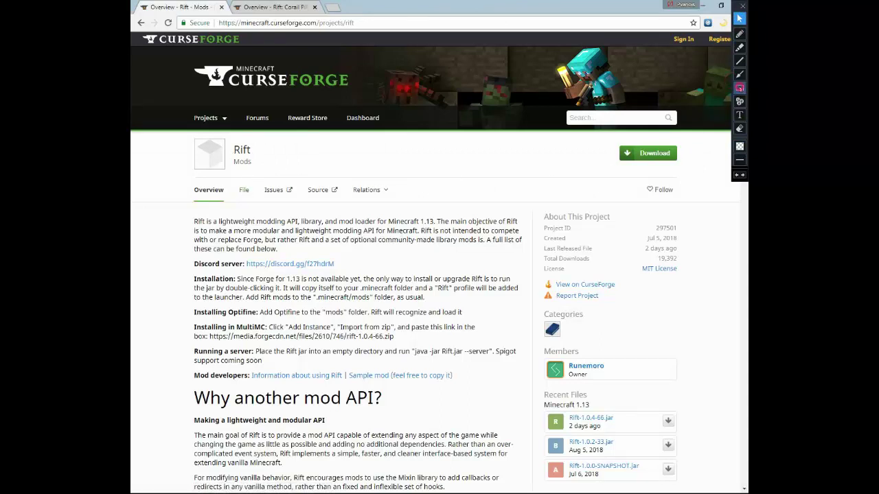
Step: Frame the Rift project's File link with a red rectangle, open its file list and clear the annotation
left_click(740, 87)
left_click_drag(235, 186, 254, 195)
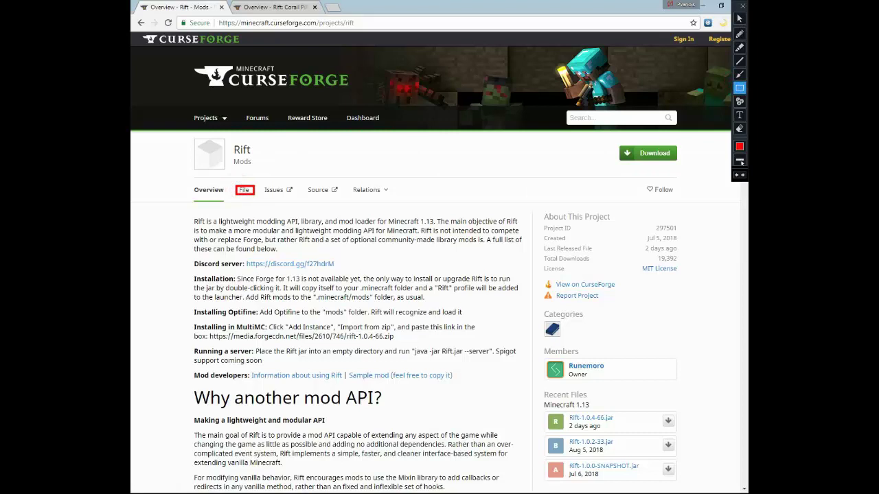
left_click(741, 19)
left_click(257, 147)
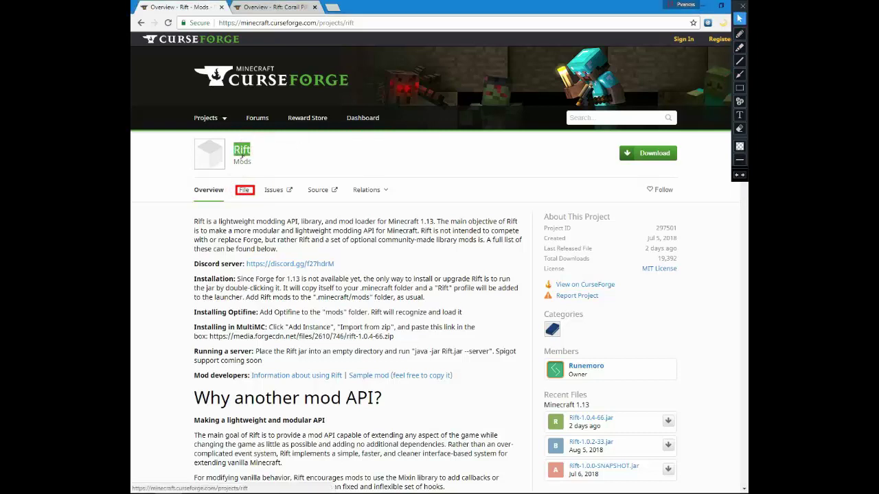
left_click(243, 192)
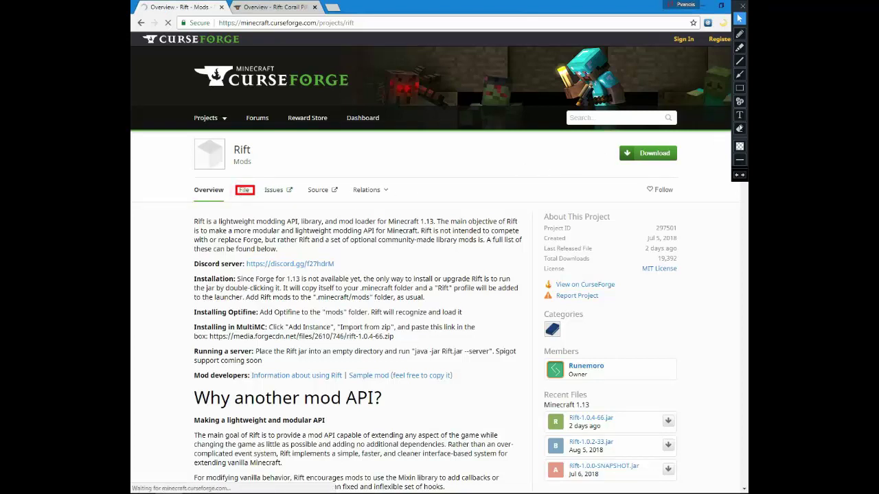
left_click(737, 175)
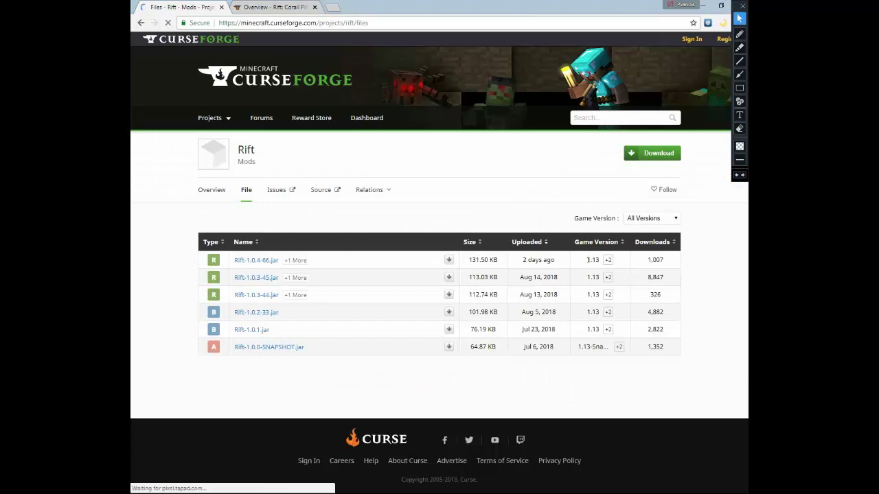
Step: Highlight game version 1.13 of Rift-1.0.4-66.jar, frame its download control in red and download the file
left_click_drag(587, 260, 599, 260)
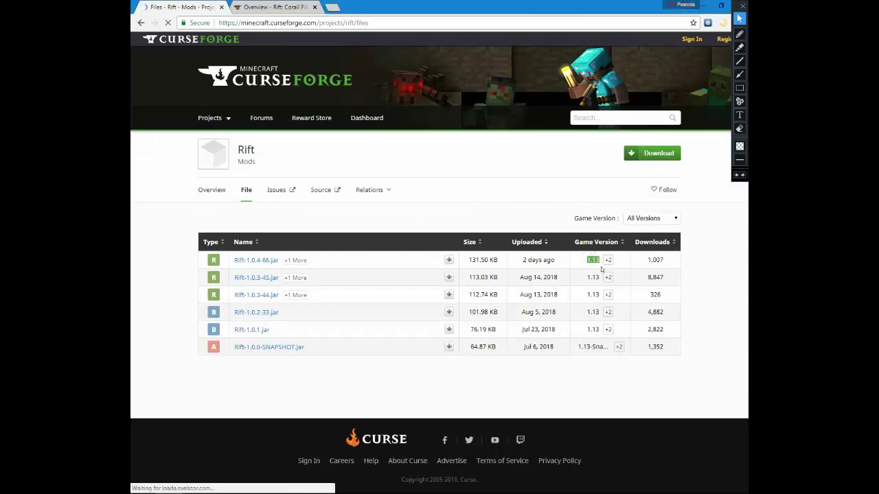
left_click(583, 262)
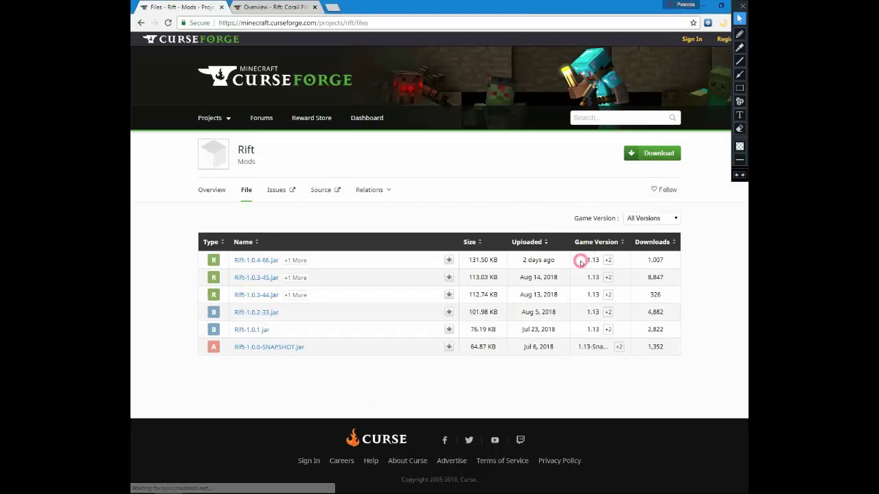
left_click(740, 88)
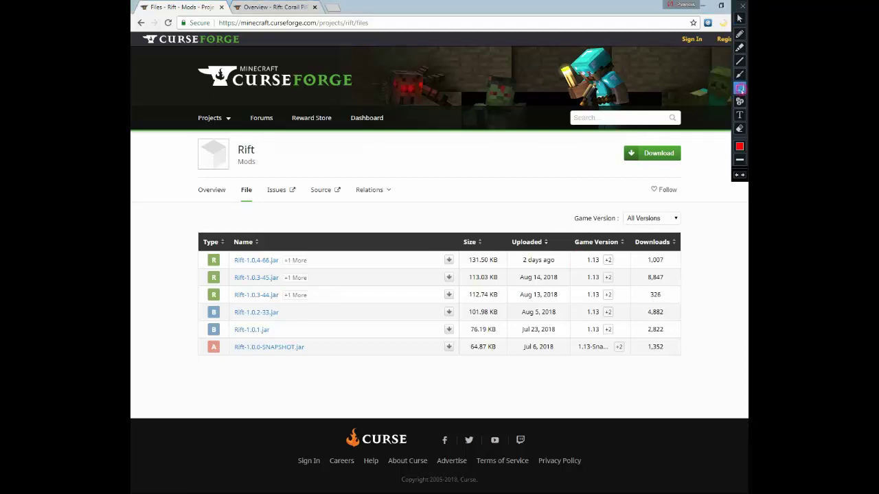
left_click_drag(441, 252, 458, 268)
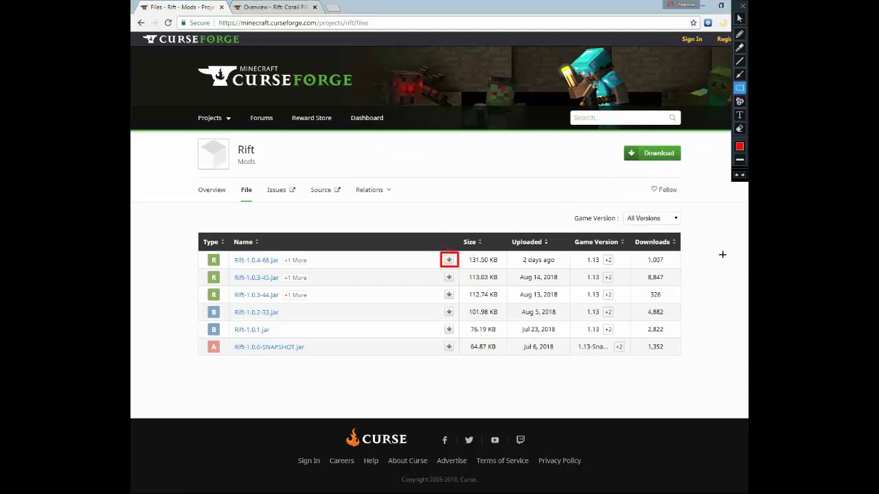
left_click(740, 19)
left_click(450, 261)
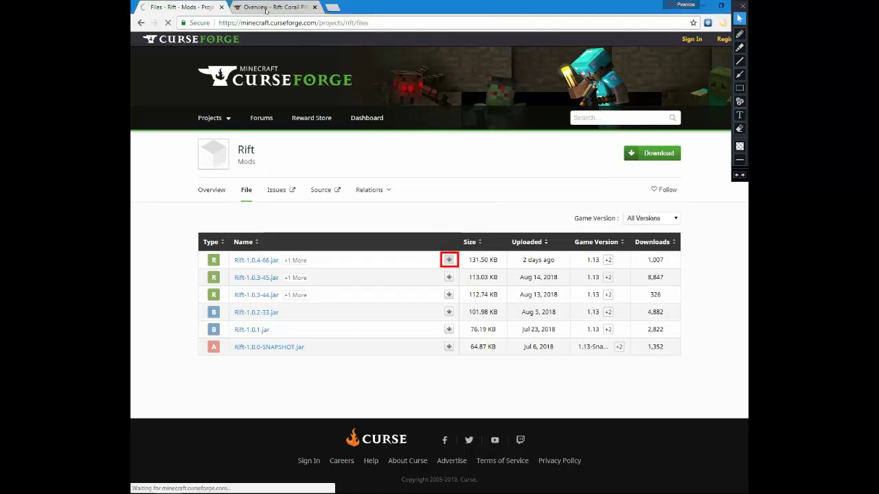
Step: Switch to the Rift: Corail Pillar project page and highlight its web address and title
left_click(271, 6)
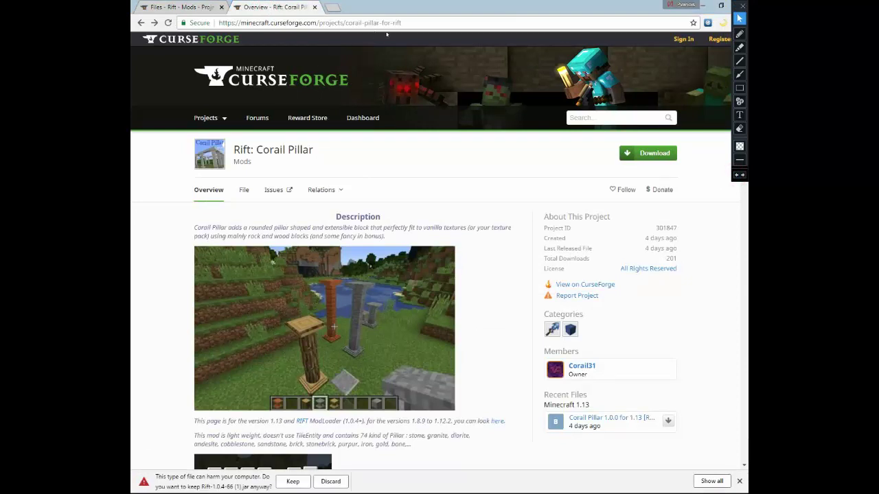
left_click_drag(409, 25, 218, 23)
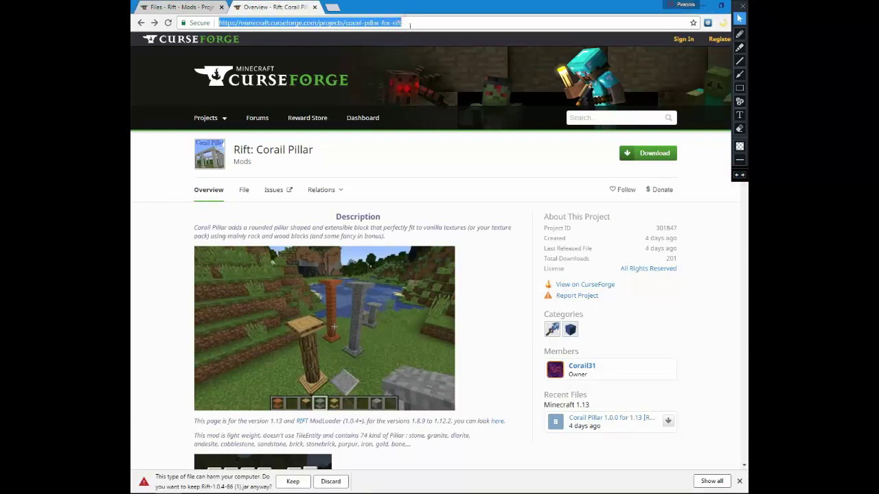
left_click(406, 24)
left_click_drag(321, 151, 231, 153)
left_click(327, 151)
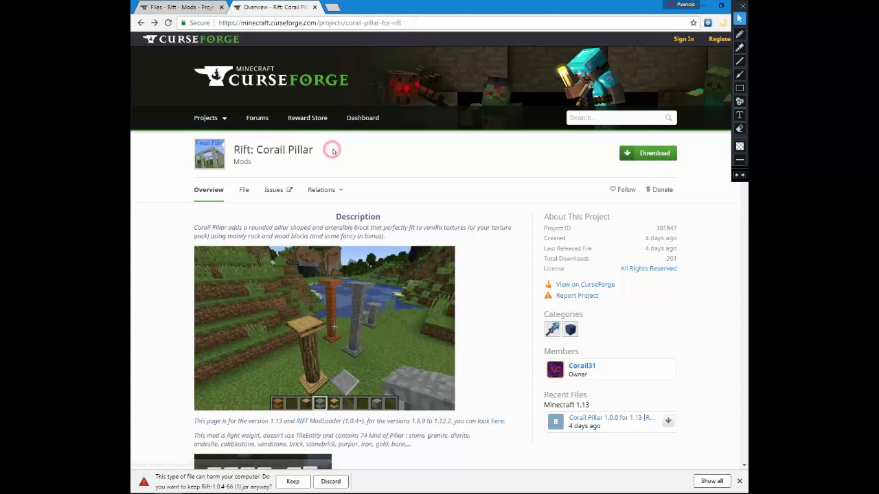
Step: Frame the Corail Pillar project's File link in red, open its file list and clear the annotation
left_click(739, 87)
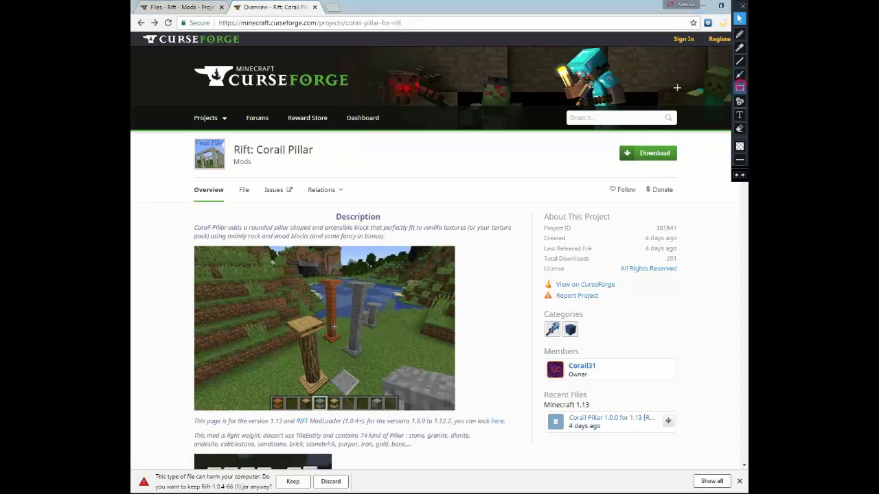
left_click_drag(234, 184, 254, 196)
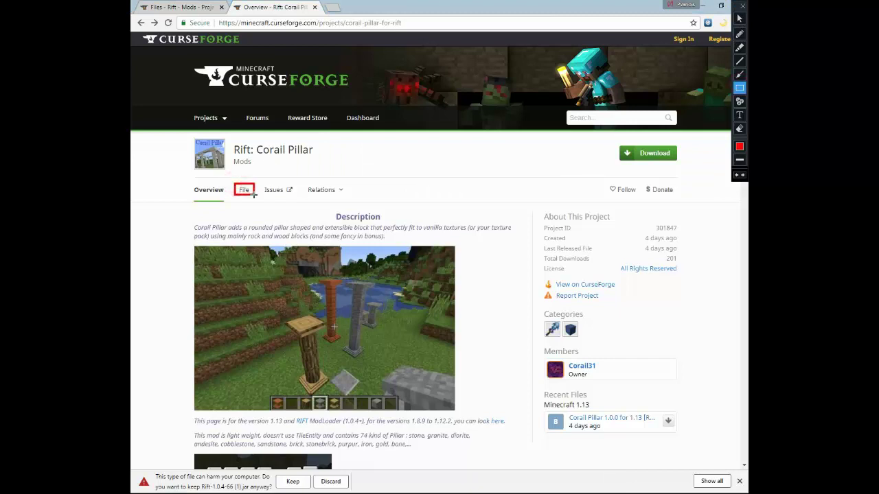
left_click(739, 19)
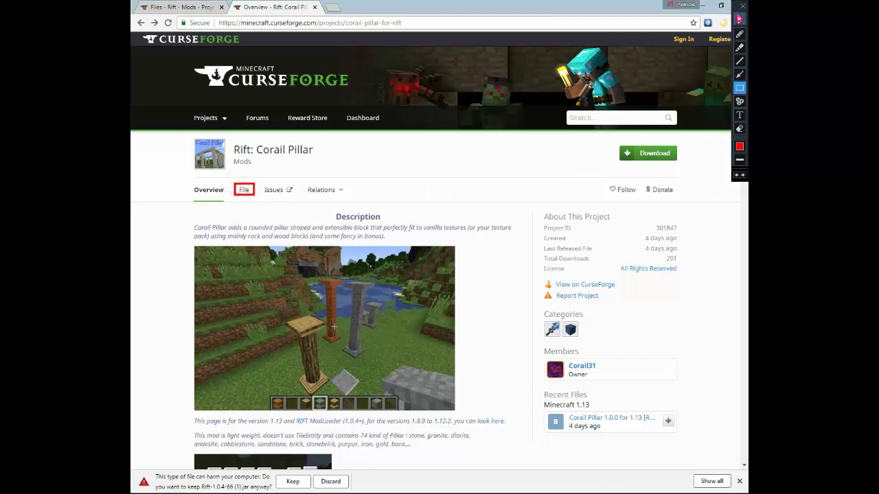
left_click(243, 194)
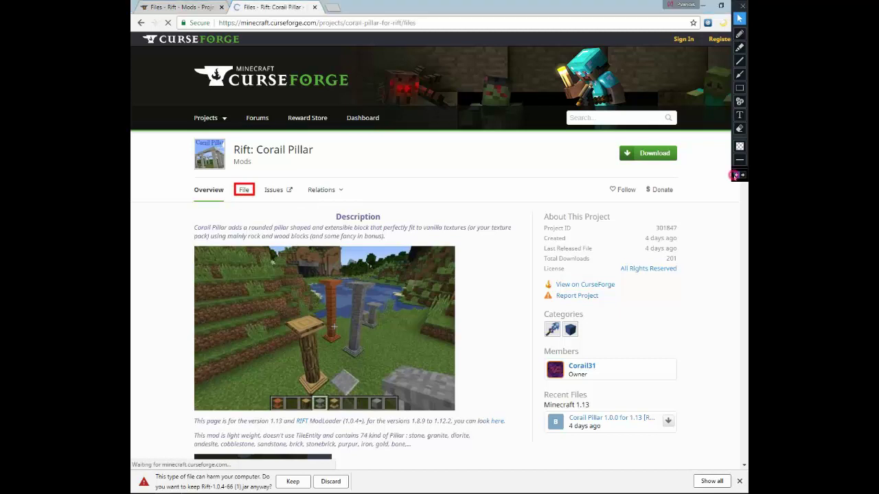
left_click(736, 175)
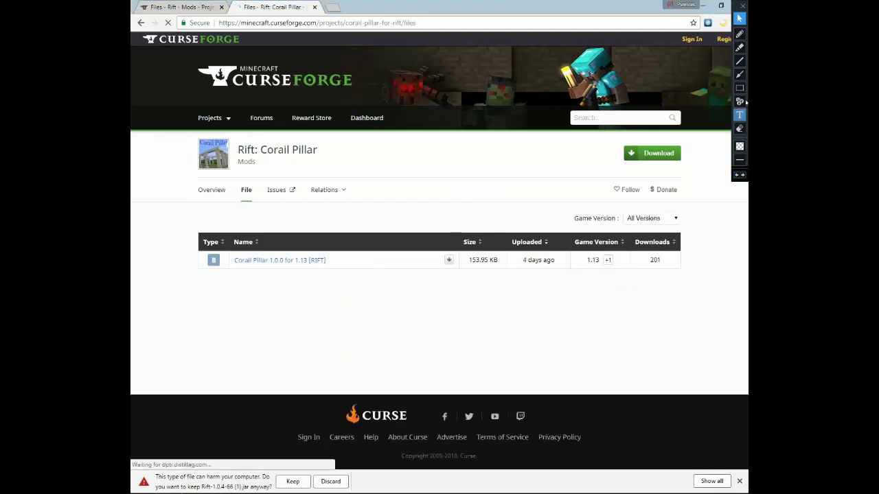
Step: Point a red arrow at the download control of Corail Pillar 1.0.0 for 1.13 [RIFT], download the file and clear the annotation
left_click(739, 74)
left_click_drag(393, 306, 442, 260)
left_click(740, 19)
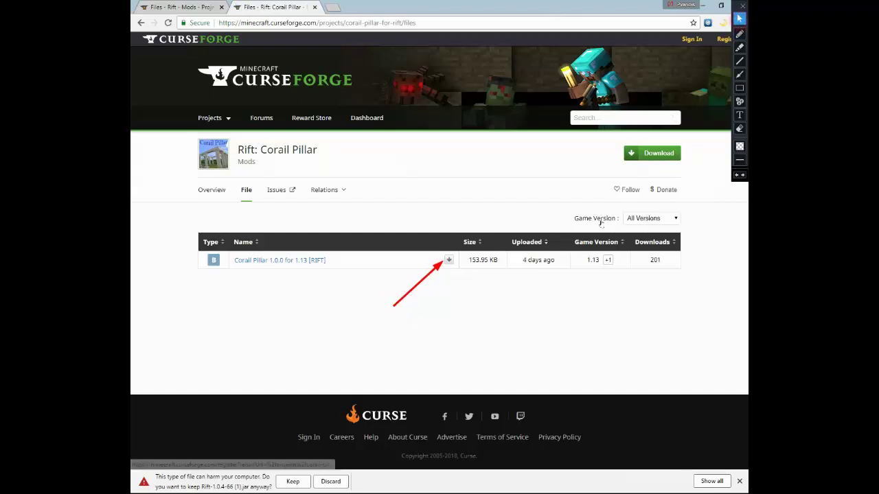
left_click_drag(580, 259, 601, 259)
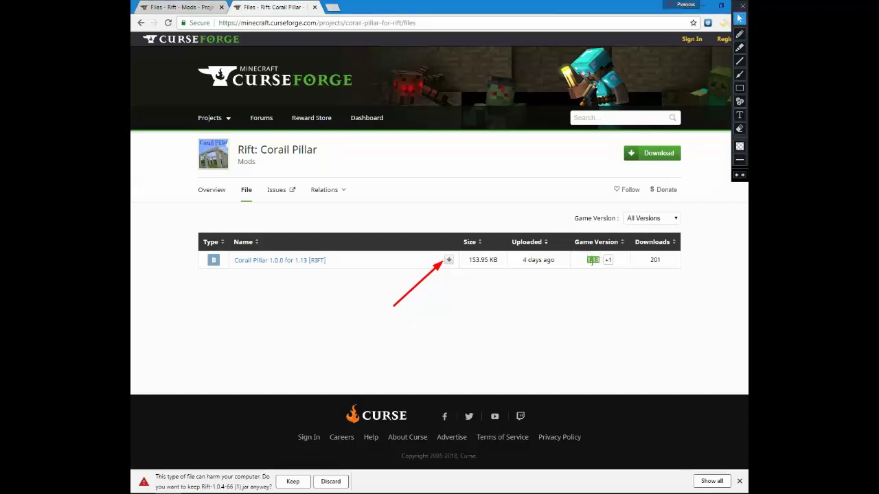
left_click(592, 261)
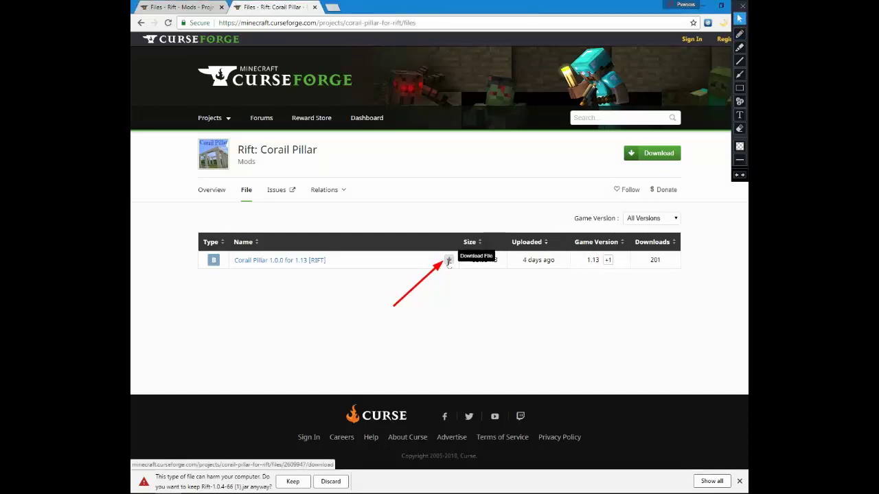
left_click(448, 261)
left_click(740, 175)
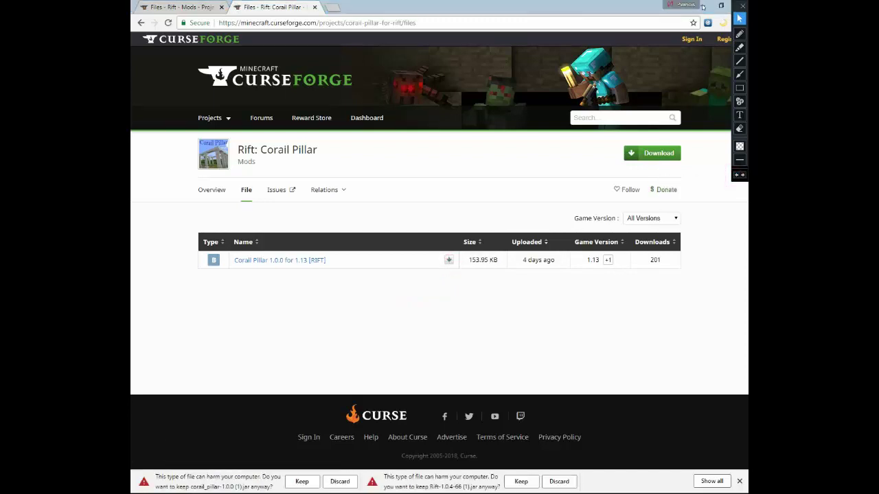
Step: Minimise the browser, open the Files folder from the desktop and reposition its window clear of the desktop icons
left_click(702, 7)
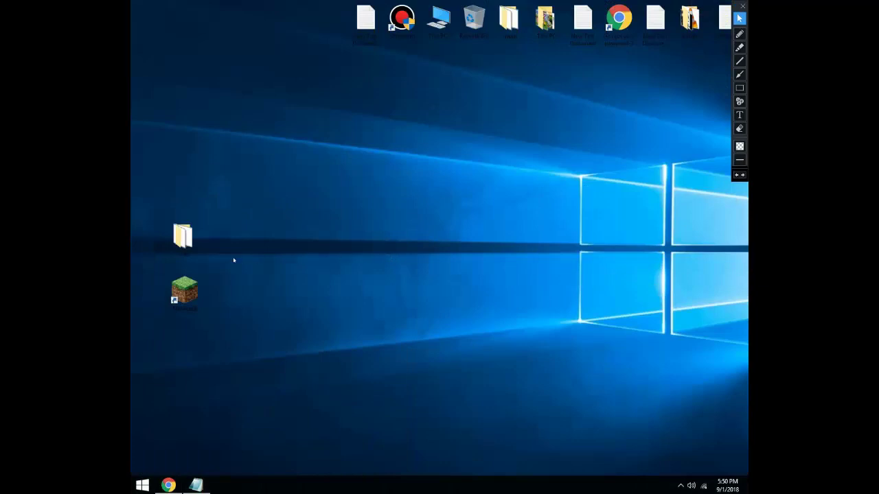
double_click(183, 236)
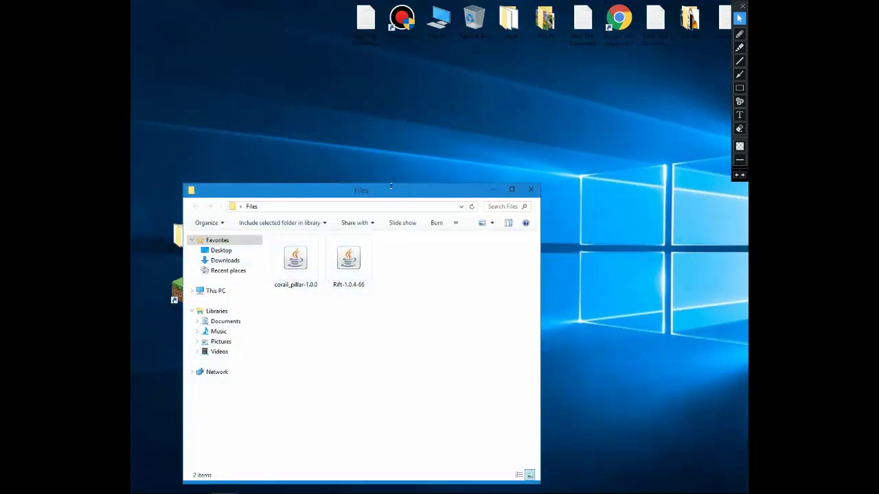
left_click_drag(391, 186, 515, 94)
left_click_drag(412, 222, 516, 180)
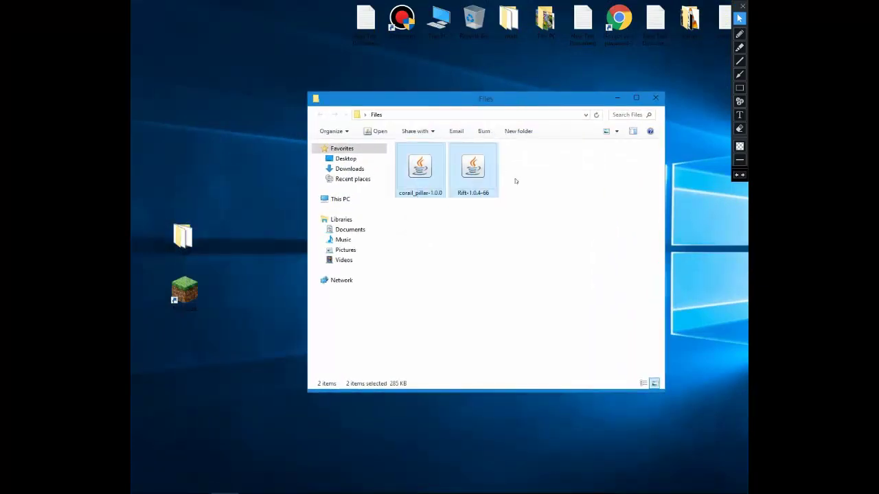
left_click_drag(500, 106, 524, 93)
left_click(547, 216)
Step: Move Rift-1.0.4-66 and corail_pillar-1.0.0 from the Files folder onto the desktop and close the folder
left_click_drag(494, 158, 202, 353)
left_click_drag(444, 158, 245, 254)
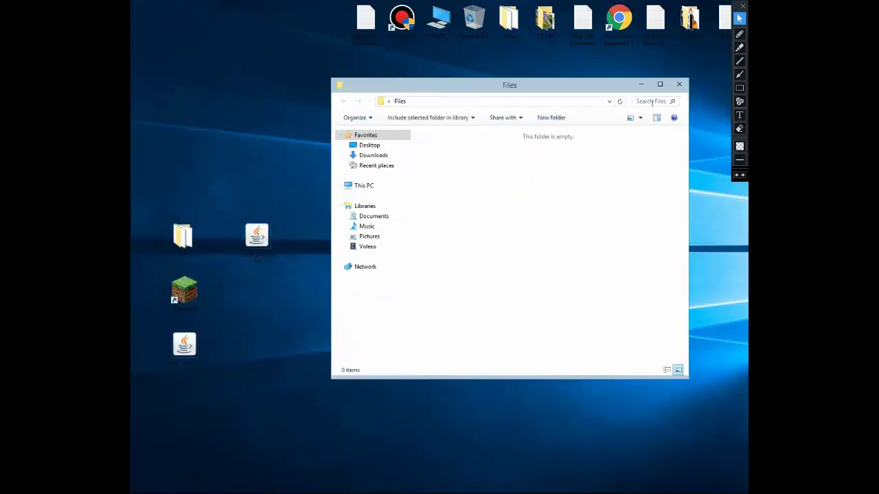
left_click(678, 85)
left_click_drag(251, 241, 218, 246)
Step: Start the Minecraft Launcher and view the list of available launch profiles
double_click(184, 290)
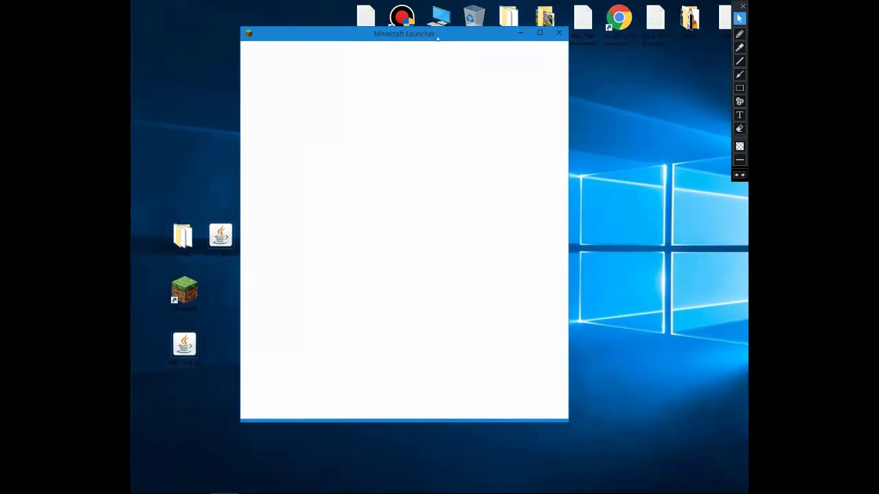
left_click_drag(437, 38, 472, 39)
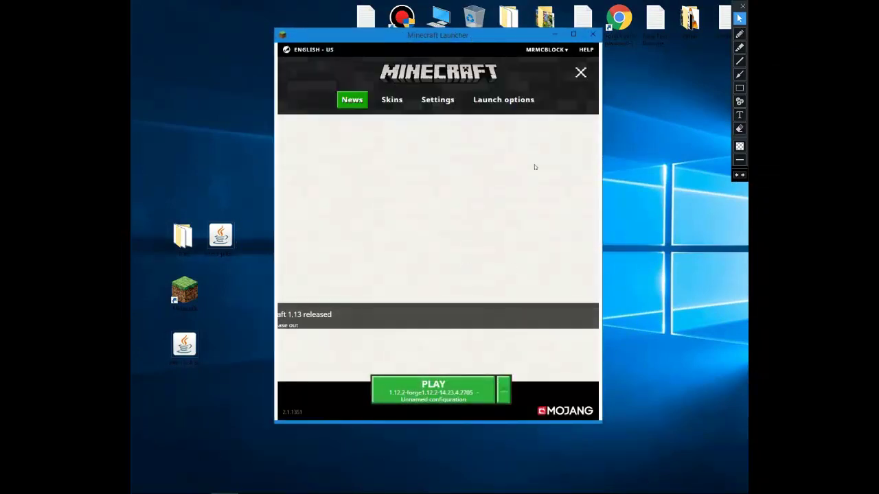
left_click(503, 389)
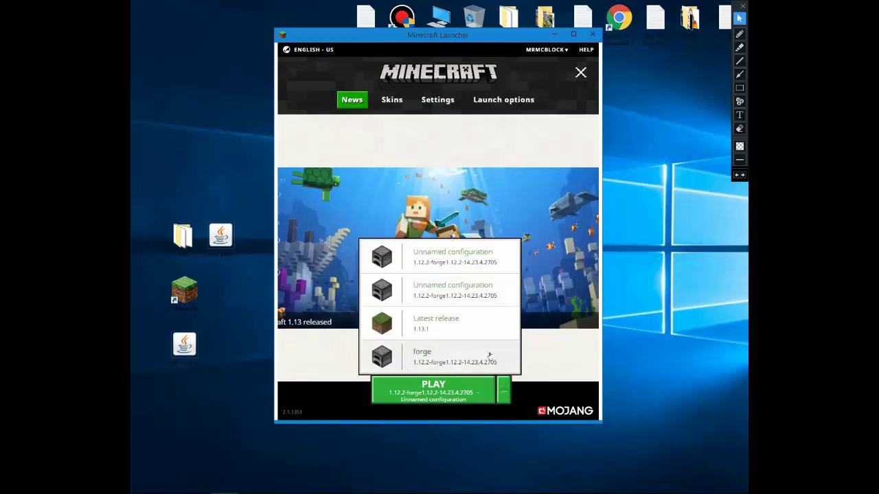
Step: Add a new unnamed launch configuration using version release 1.13 and save it
left_click(491, 101)
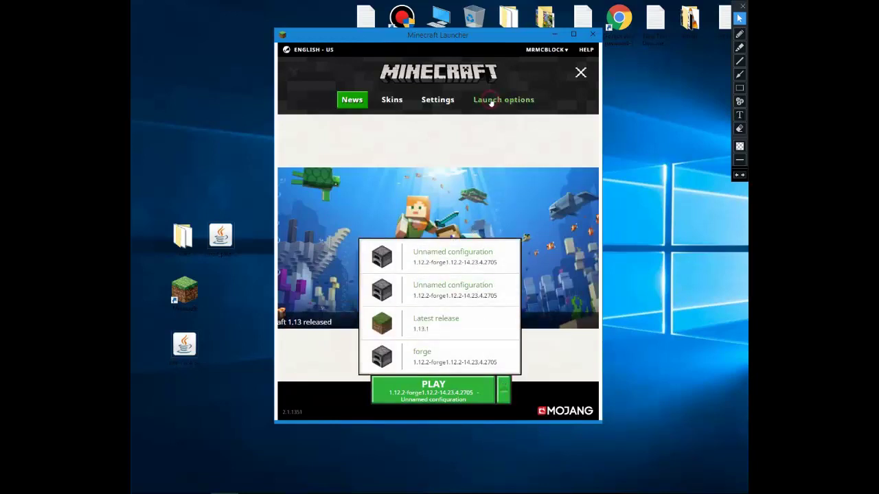
left_click(358, 158)
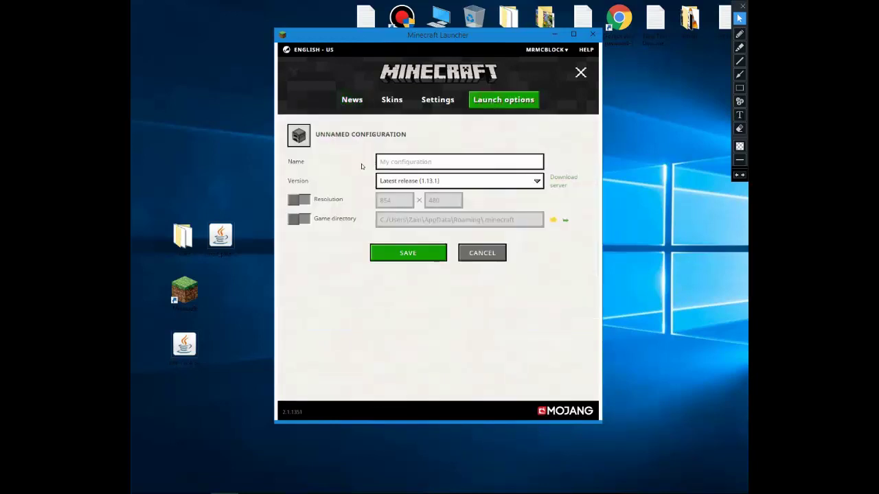
left_click(424, 180)
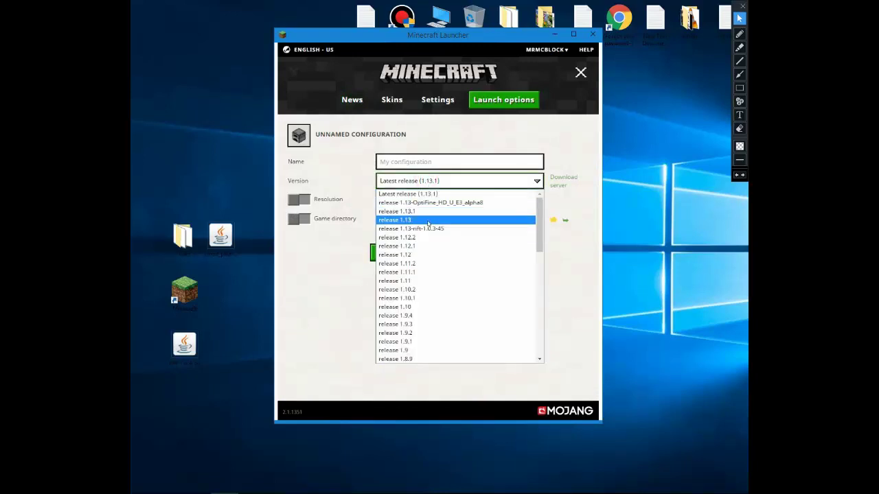
left_click(437, 220)
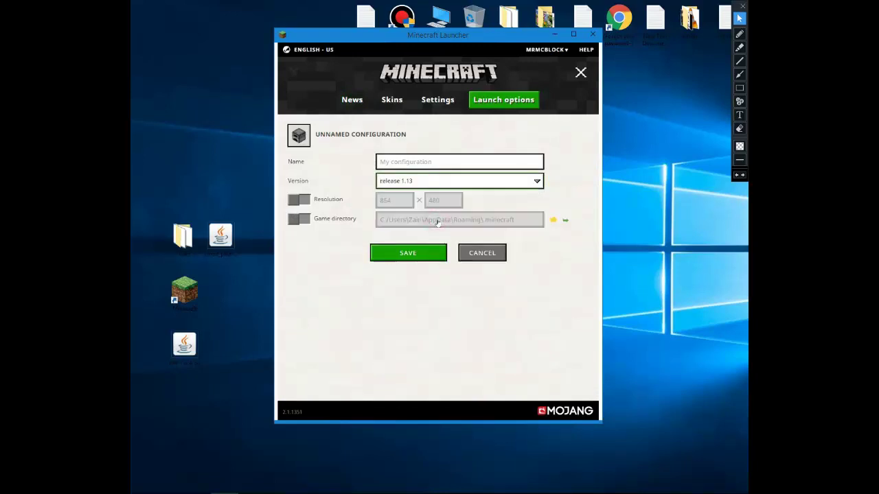
left_click(395, 257)
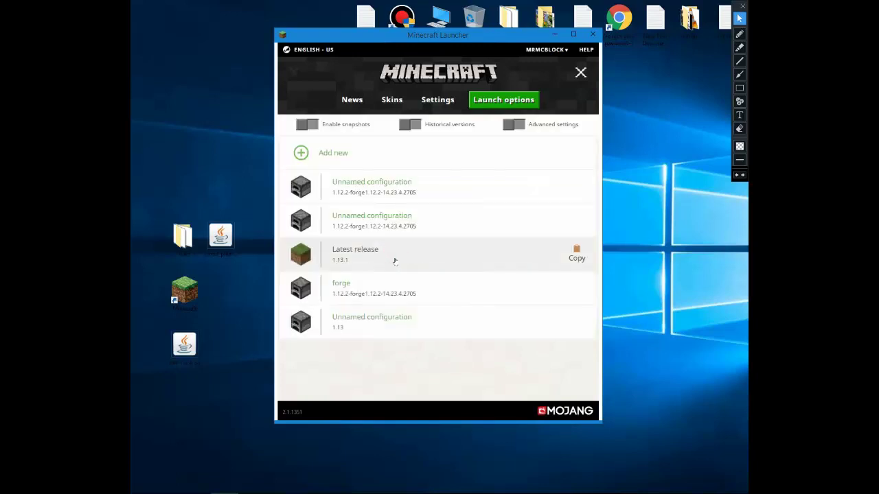
Step: Launch Minecraft with the unnamed 1.13 configuration and quit the game from its title screen
left_click(351, 100)
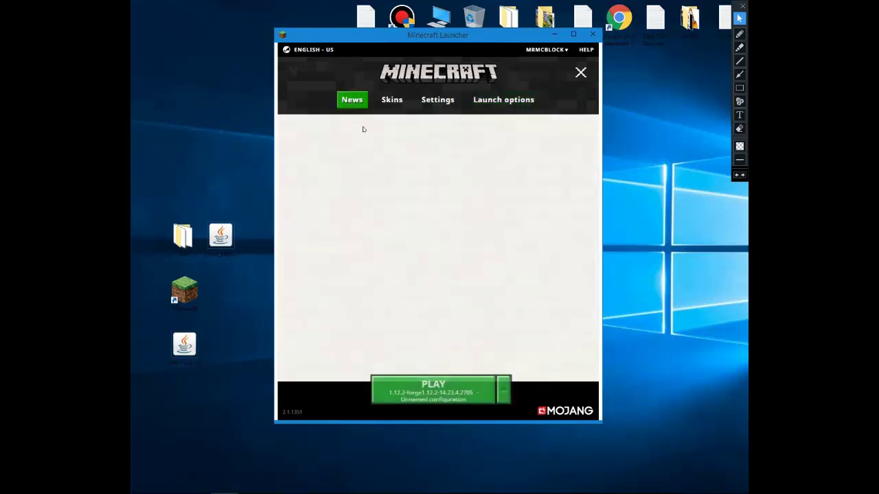
left_click(506, 386)
scroll(467, 345, "down", 1)
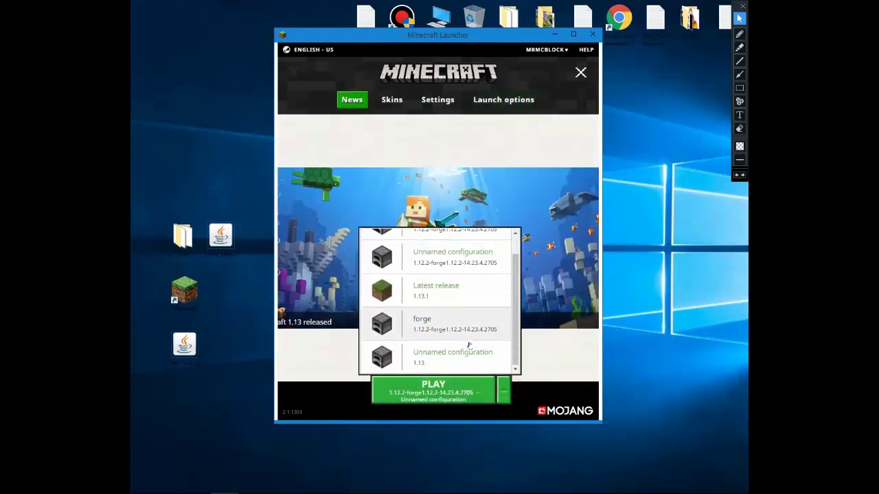
left_click(451, 357)
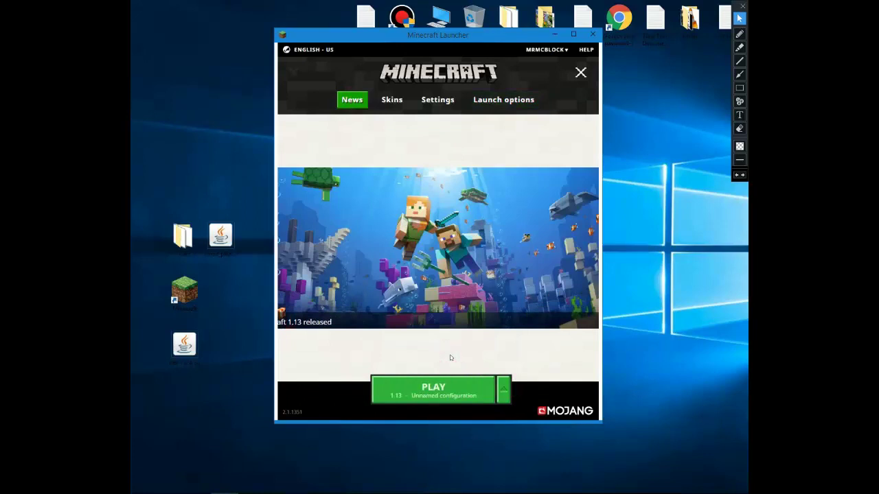
left_click(389, 398)
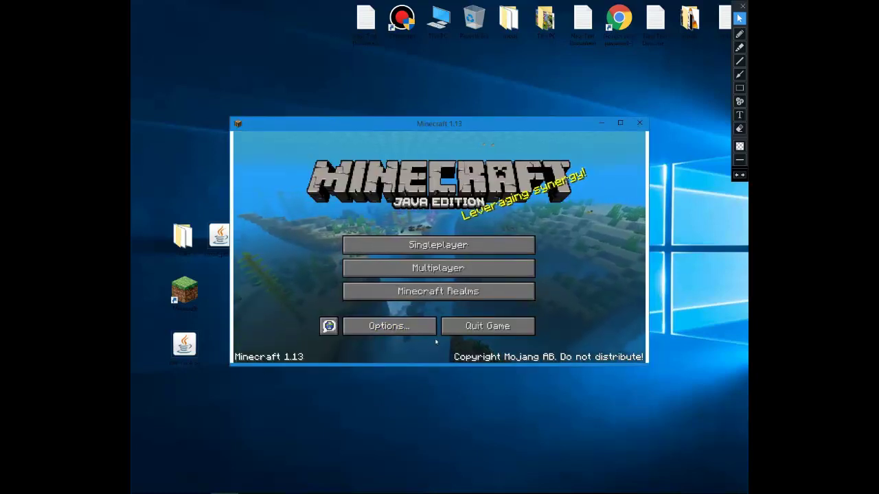
left_click(491, 326)
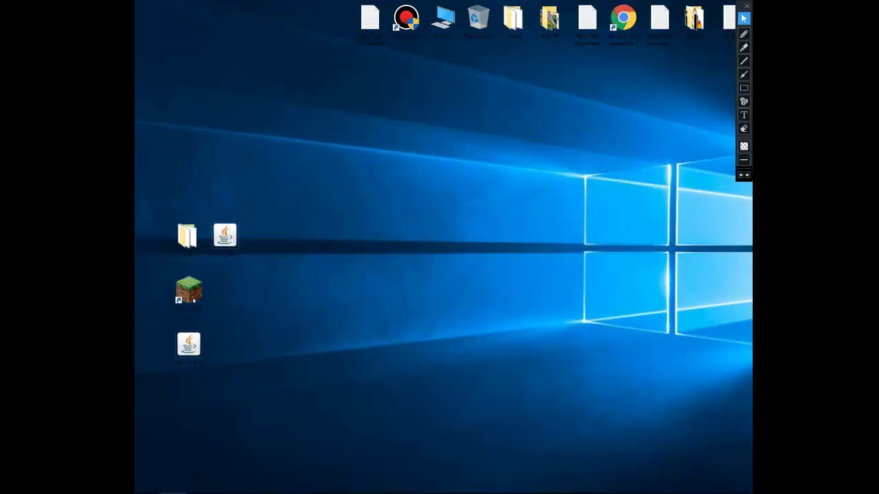
Step: Run the Rift-1.0.4-66 installer from the desktop, dismiss its message, return its icon to the other icons and refresh the desktop
left_click_drag(188, 344, 333, 294)
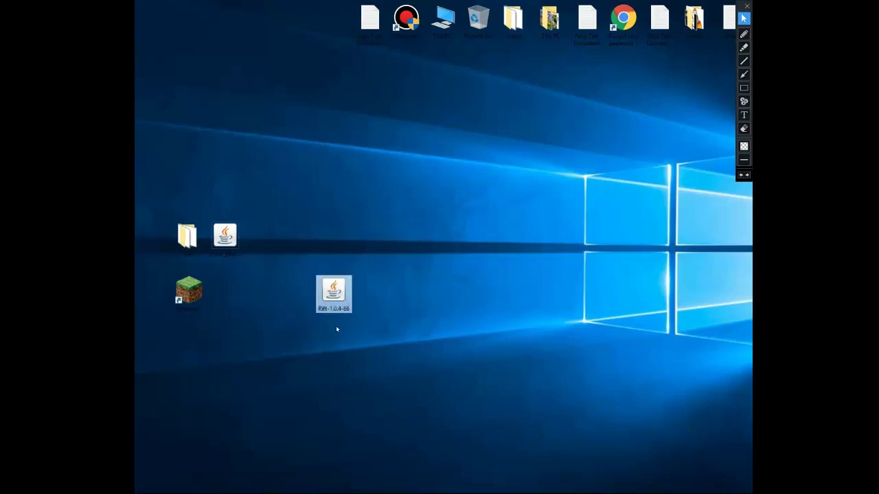
double_click(341, 289)
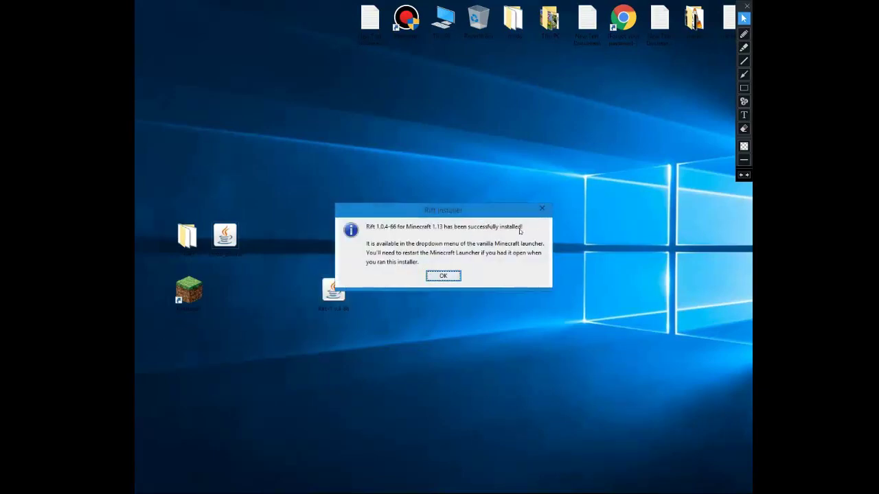
left_click(442, 276)
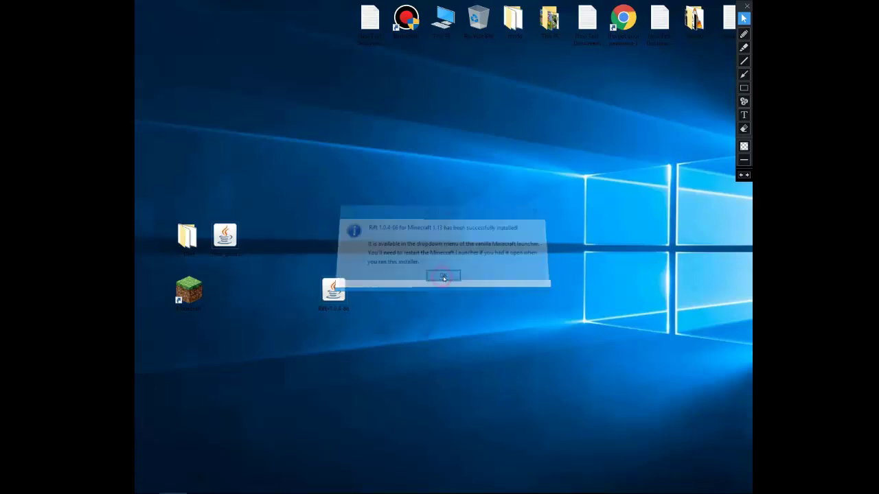
left_click_drag(334, 291, 192, 343)
right_click(236, 327)
left_click(257, 353)
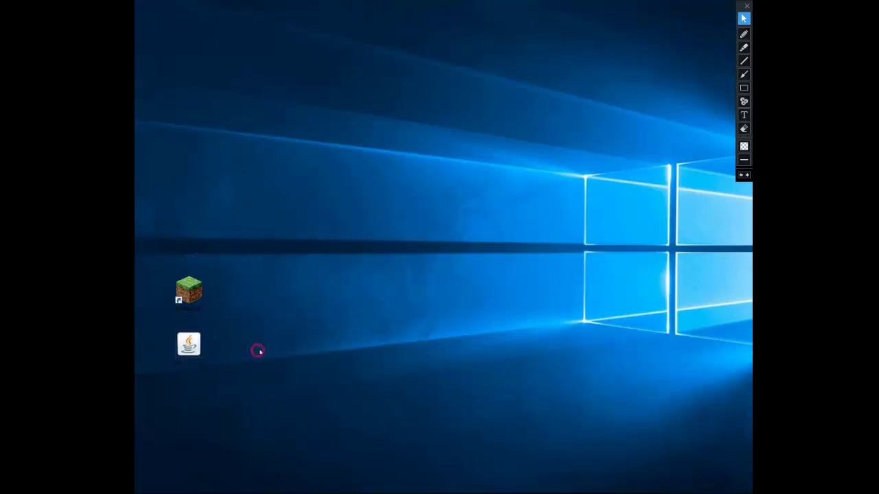
left_click(256, 294)
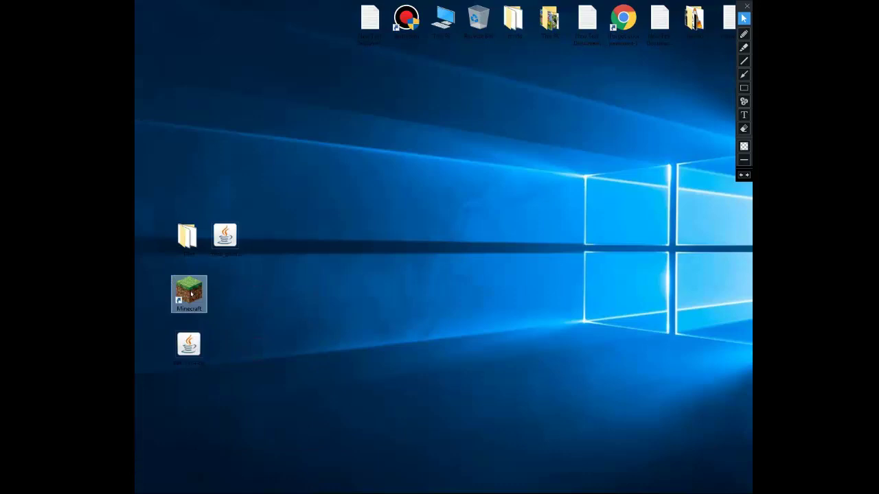
Step: Reopen the Minecraft Launcher, rename the Rift launch profile as "Ready tech" and save it
double_click(192, 293)
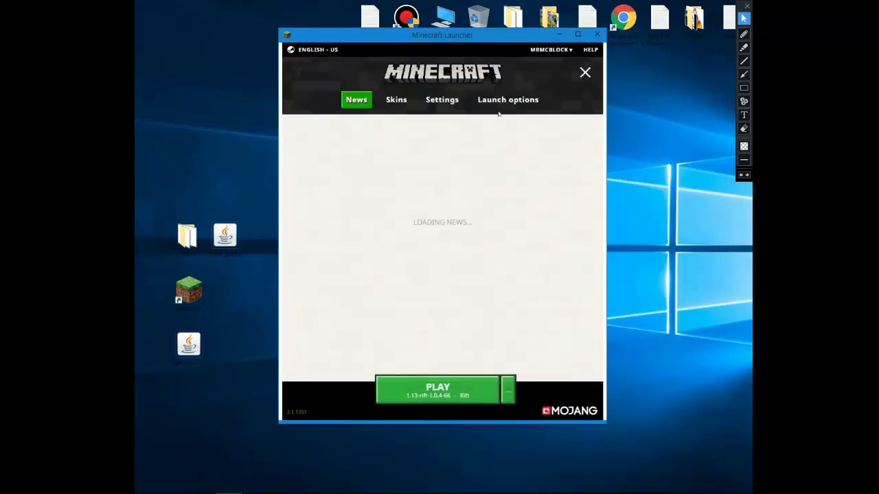
left_click(500, 101)
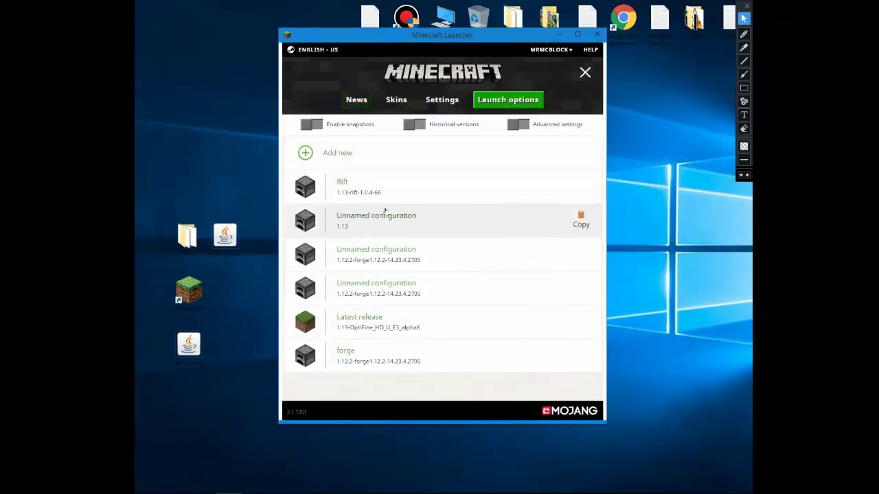
left_click(358, 197)
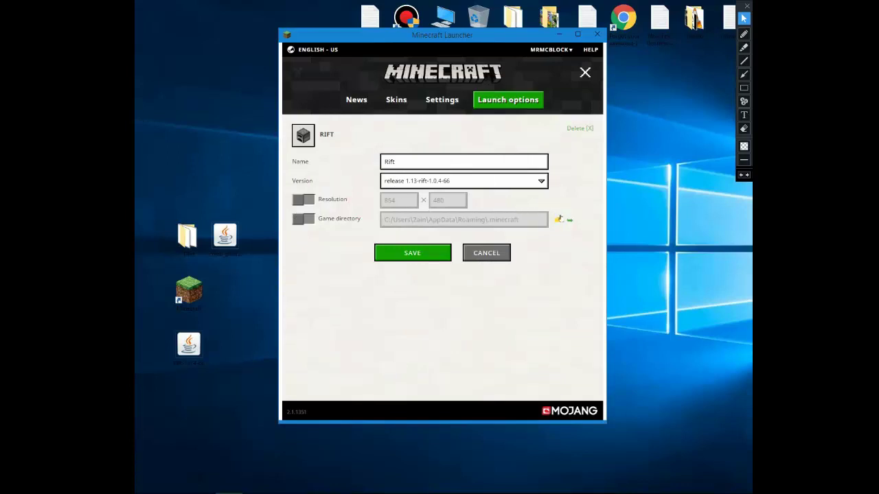
left_click_drag(425, 161, 358, 164)
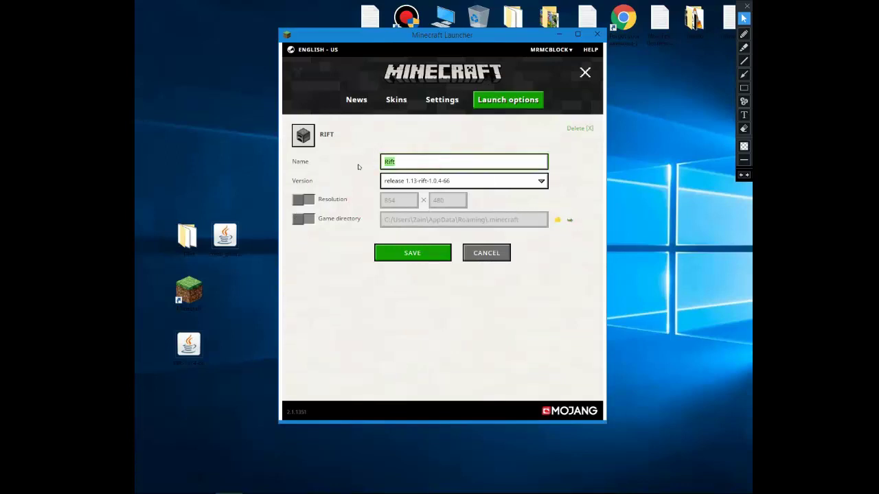
key("BackSpace")
type("Ready tech")
left_click(424, 253)
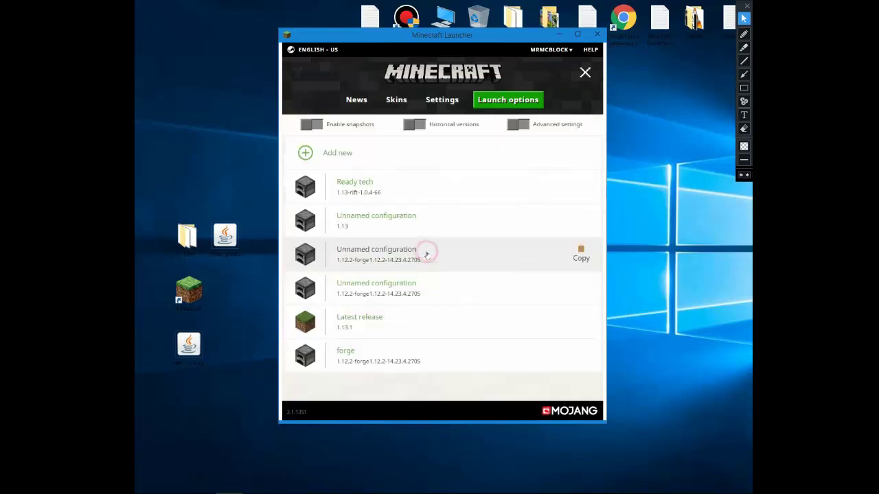
Step: Choose the Ready tech profile with version 1.13-rift-1.0.4-66 as the one to play
left_click(355, 102)
left_click(509, 389)
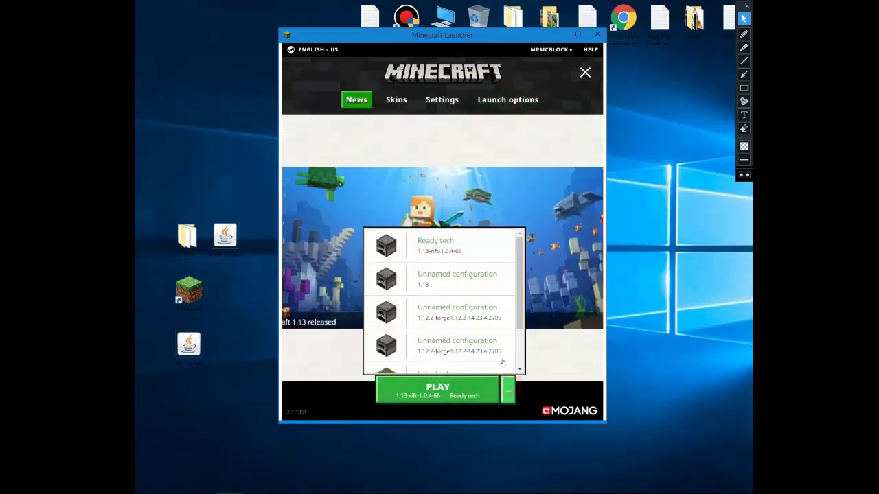
left_click(443, 249)
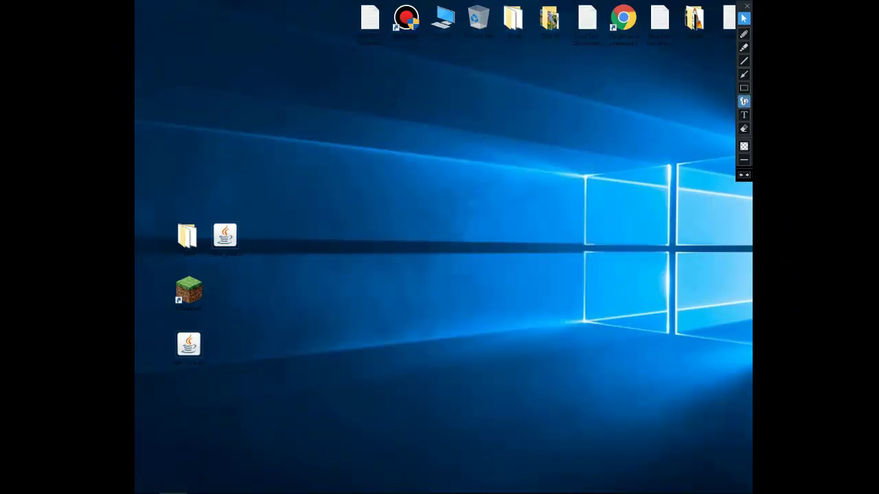
Step: Add the red on-screen text annotation "Windows+R" to the desktop beside the icons
left_click(743, 115)
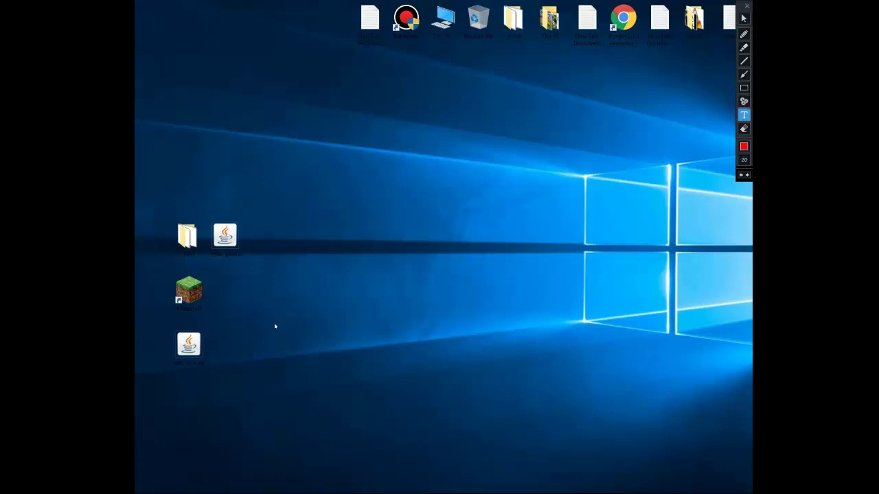
left_click(274, 325)
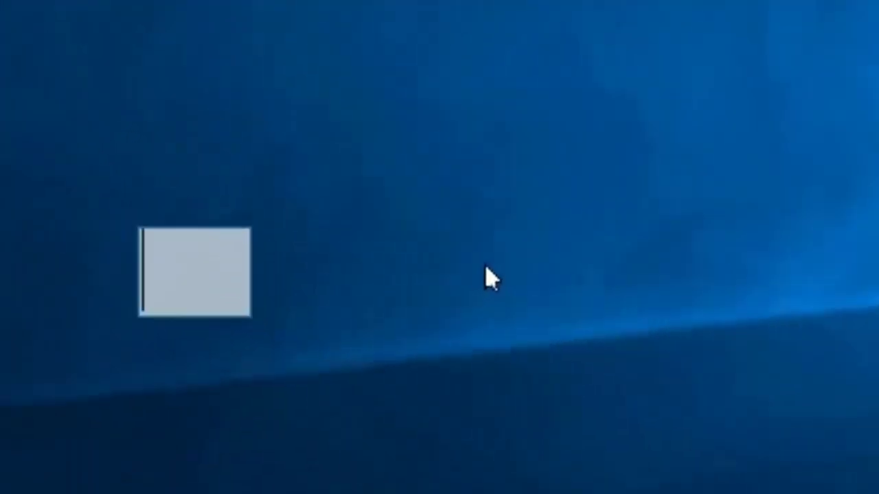
type("Wi")
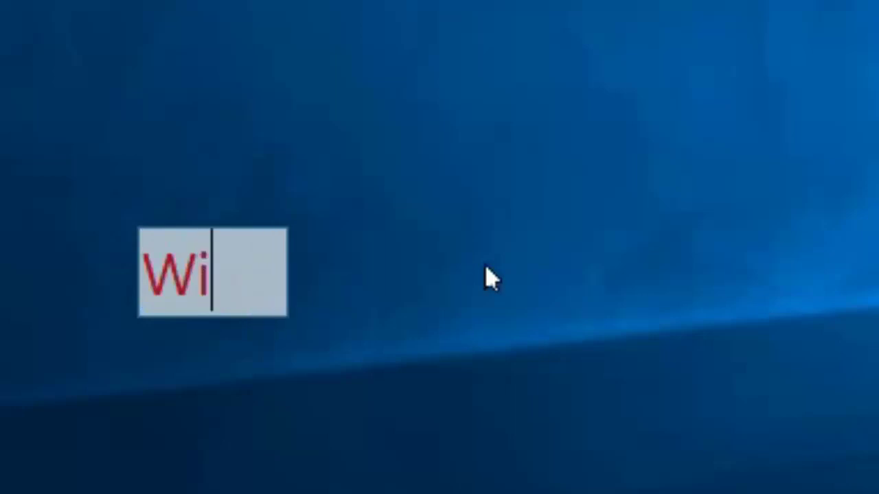
type("ndows")
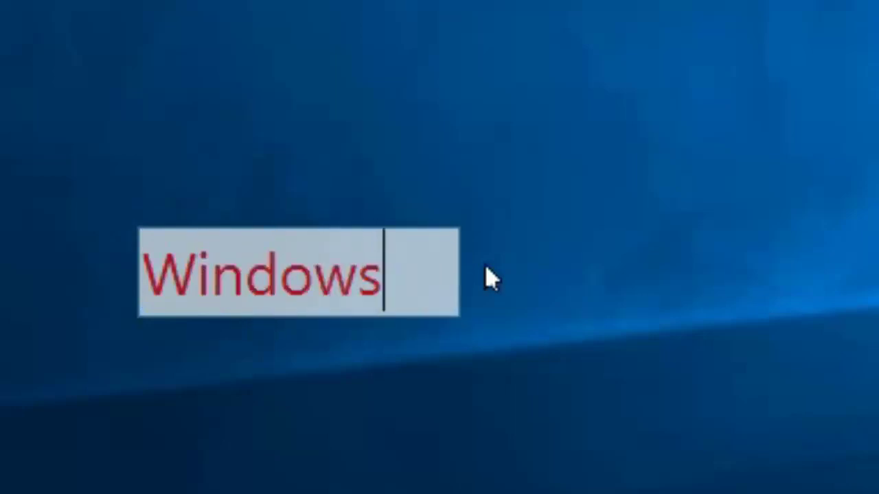
type("+R")
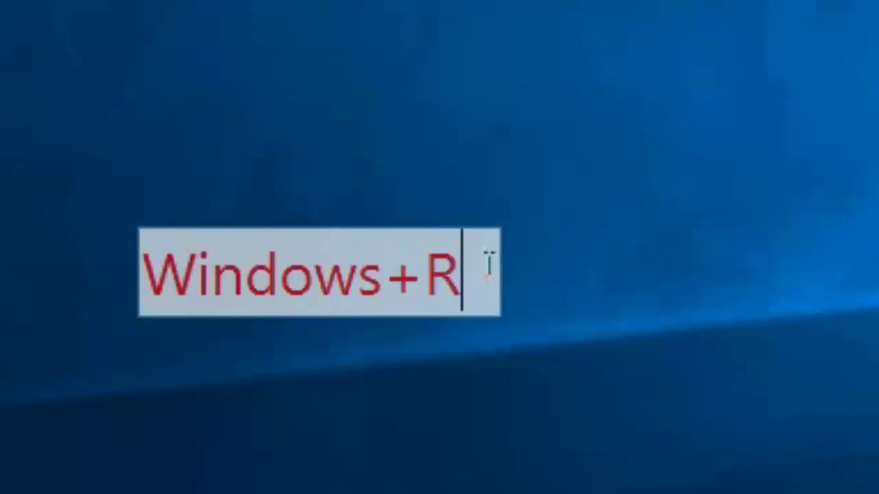
key("Escape")
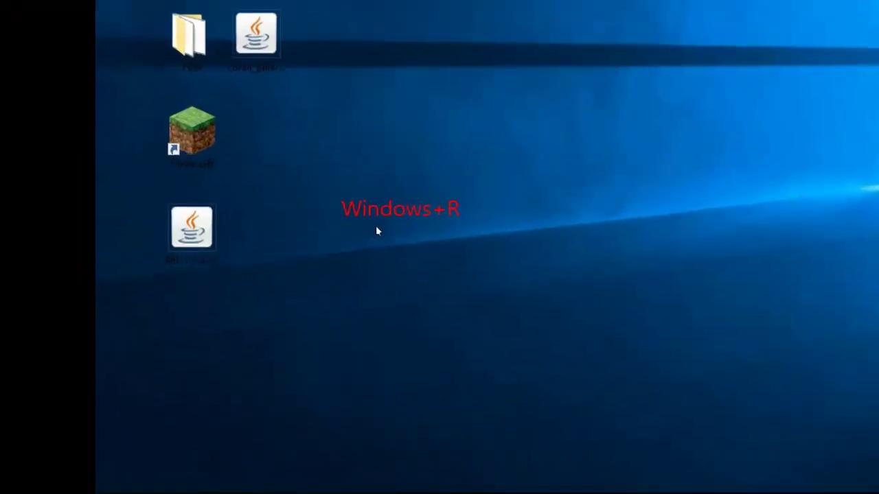
Step: Open the Minecraft data folder through the Run dialog with the path %appdata%/.minecraft/
key("super+r")
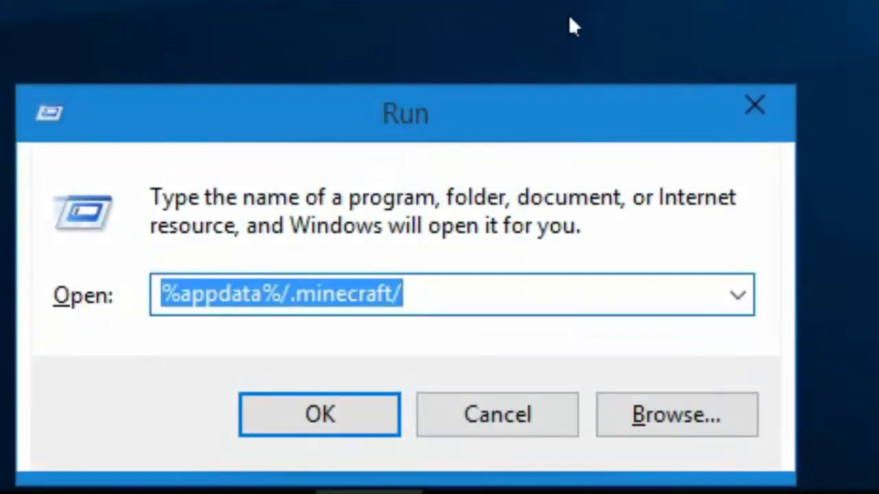
left_click(472, 291)
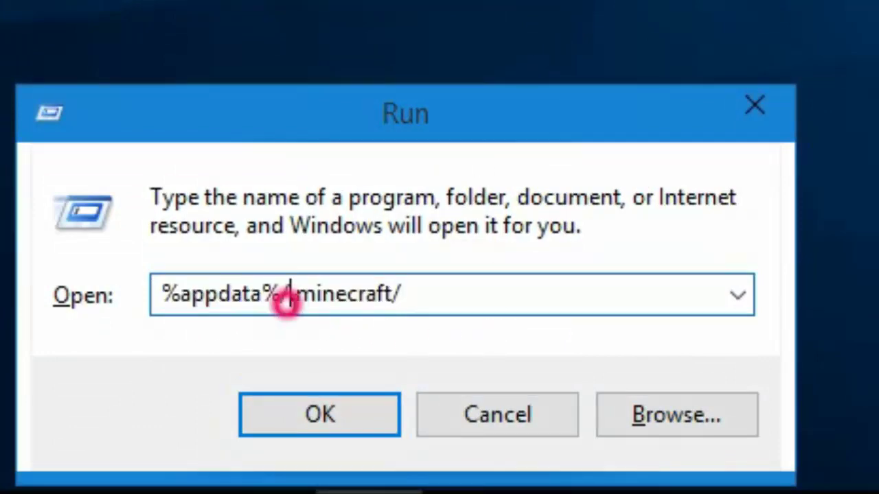
left_click_drag(287, 294, 457, 295)
left_click(455, 294)
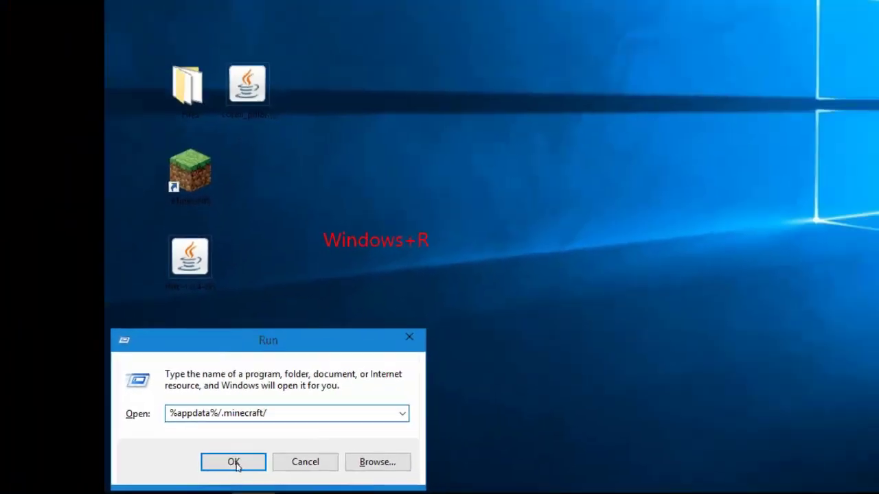
left_click(234, 462)
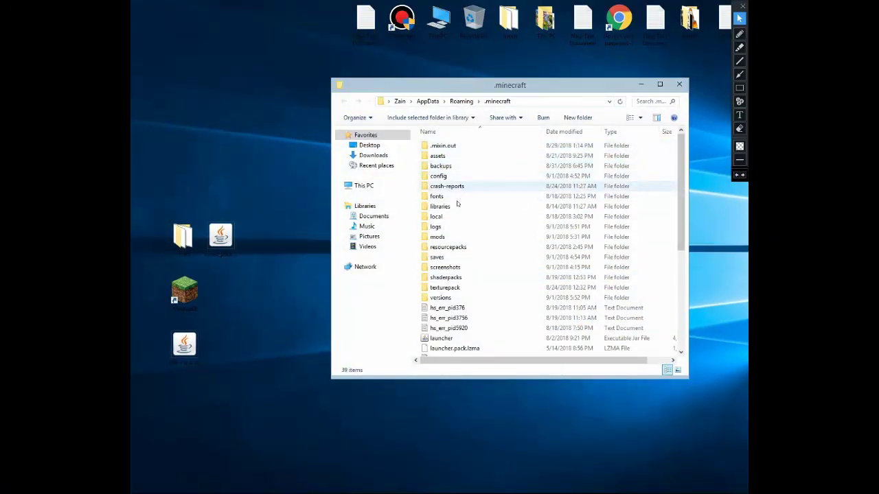
Step: Look inside the mods folder of .minecraft and return to the parent folder
left_click(437, 236)
left_click(417, 236)
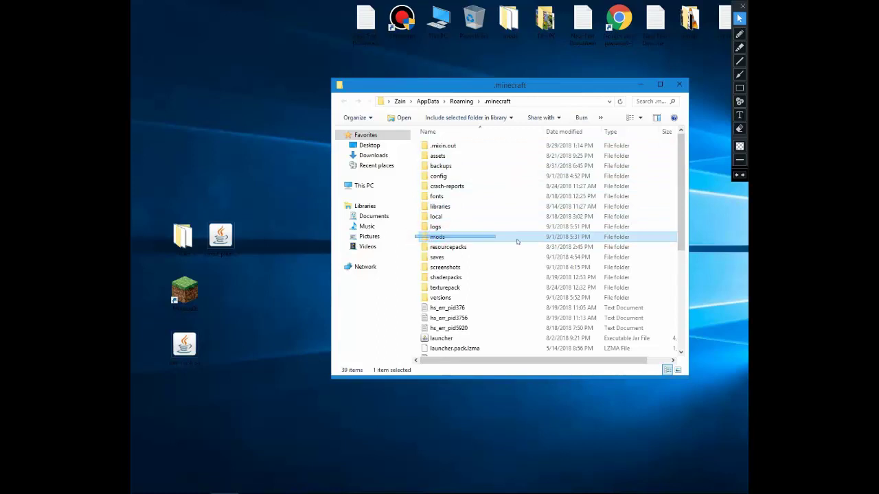
double_click(433, 237)
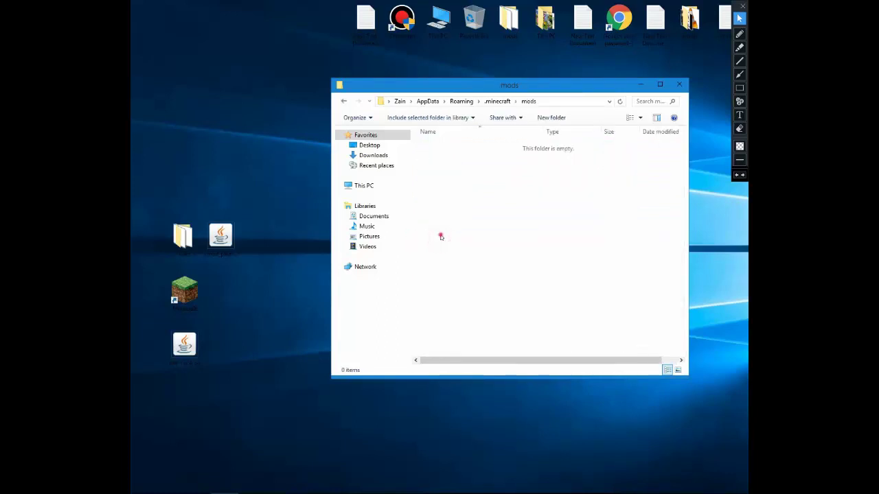
left_click(343, 101)
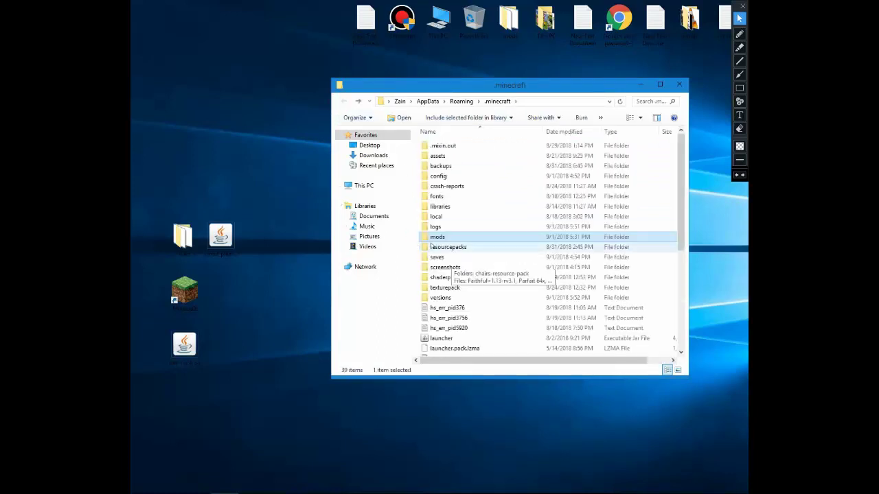
Step: Outline the mods folder with a red annotation rectangle and clear the drawing
left_click(739, 87)
left_click_drag(418, 232, 534, 242)
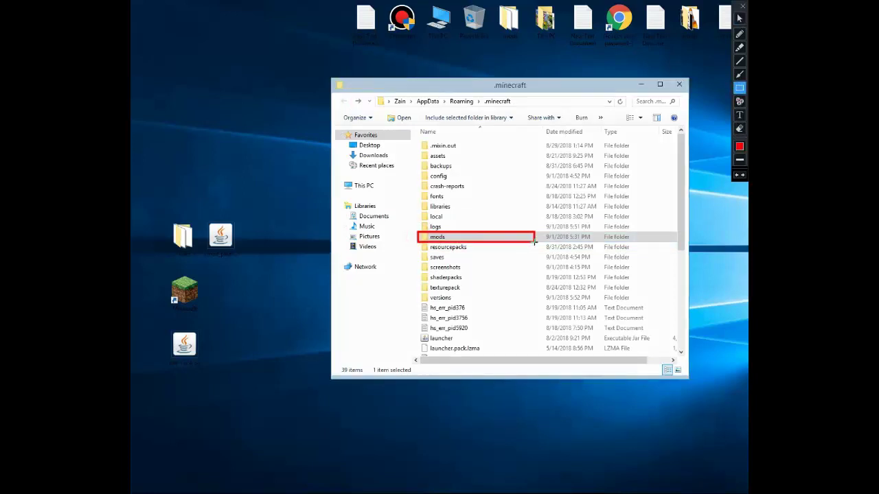
left_click(739, 175)
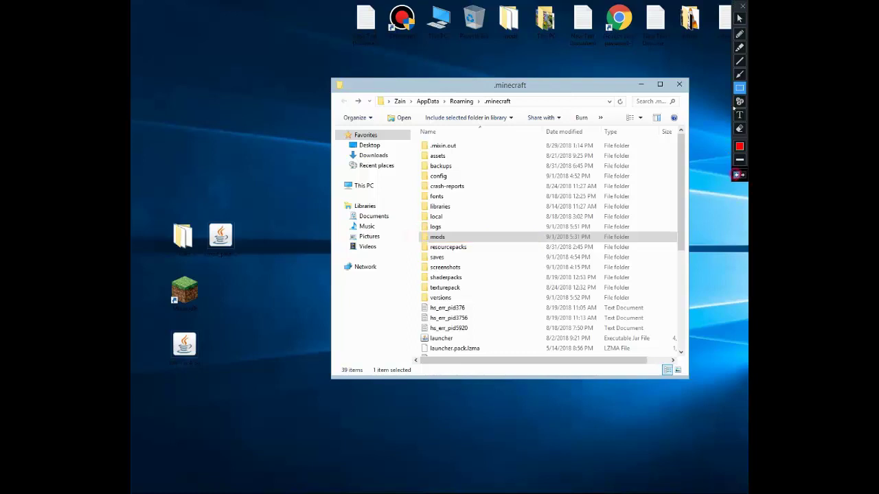
Step: Open the mods folder, illustrate the transfer with a red arrow and move corail_pillar-1.0.0 from the desktop into the folder
double_click(439, 237)
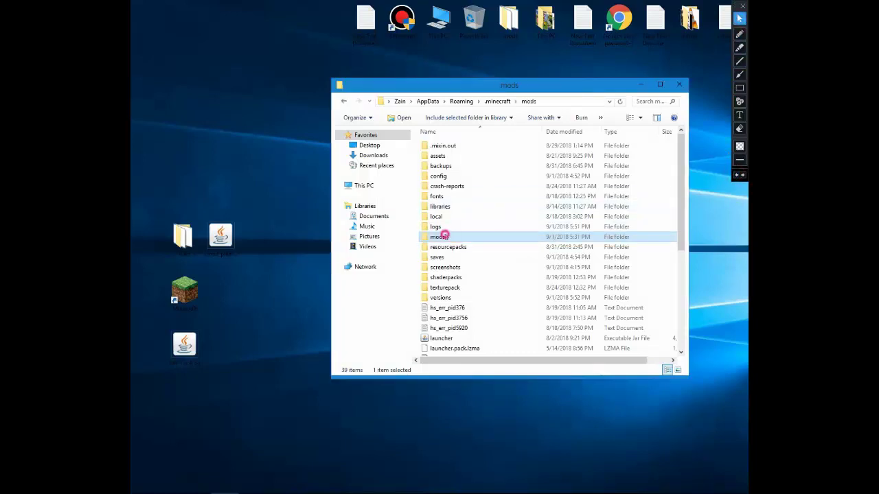
left_click(218, 247)
mouse_move(218, 249)
left_mouse_down()
mouse_move(221, 141)
mouse_move(261, 138)
mouse_move(475, 192)
left_mouse_up()
left_click(739, 74)
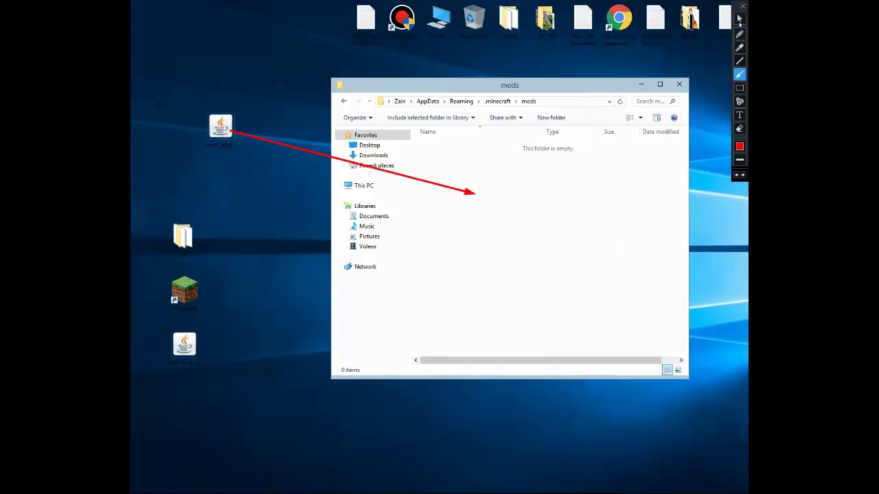
left_click(740, 19)
left_click_drag(221, 129, 504, 204)
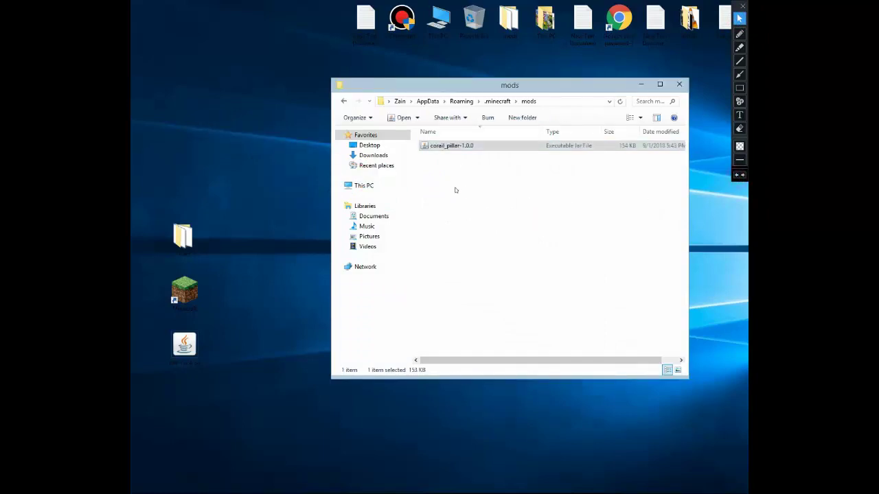
Step: Close the mods folder, open the Minecraft launcher and play the 1.13 Rift profile
left_click(497, 197)
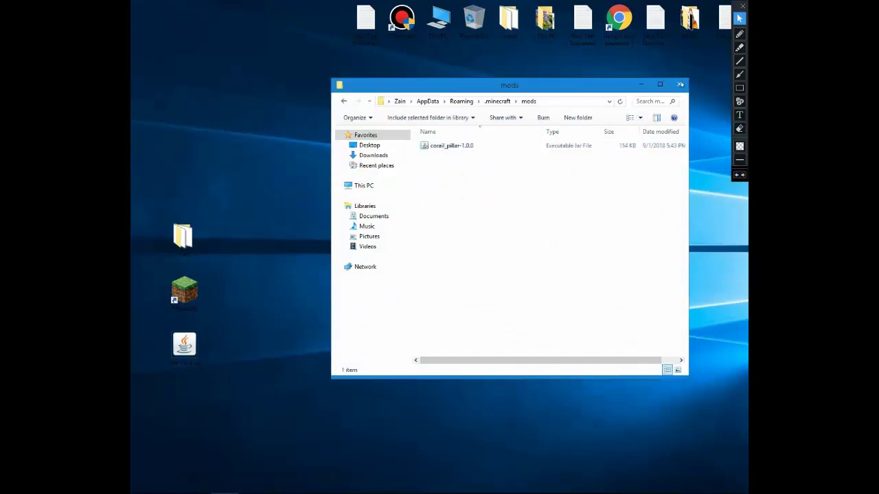
left_click(680, 85)
double_click(184, 292)
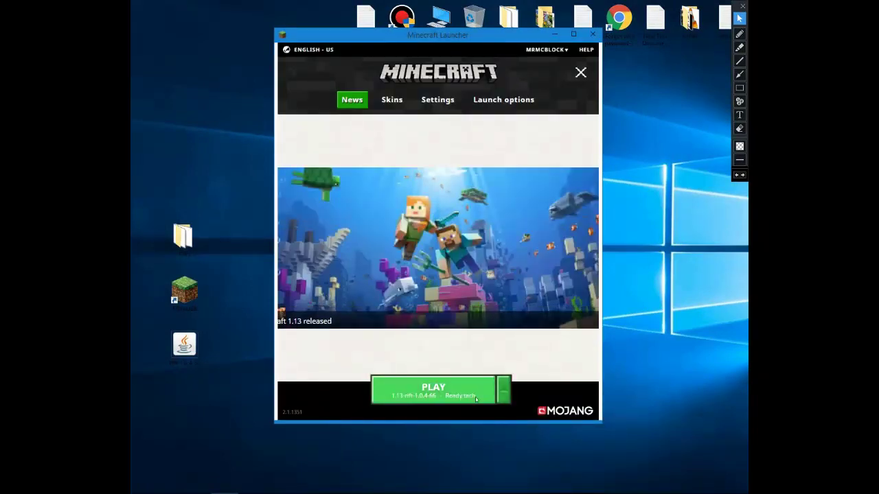
left_click(446, 396)
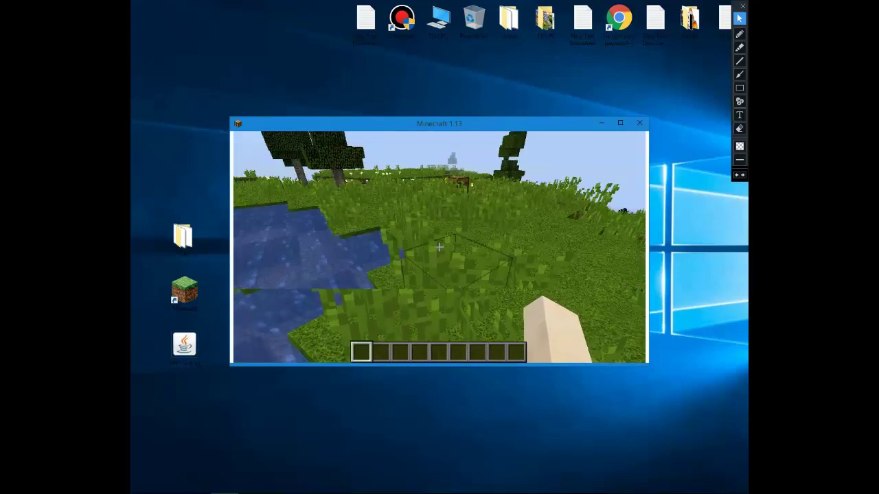
Step: Clear the grass ahead, walk over to the chest between the torches, look inside and close it
left_click(438, 247)
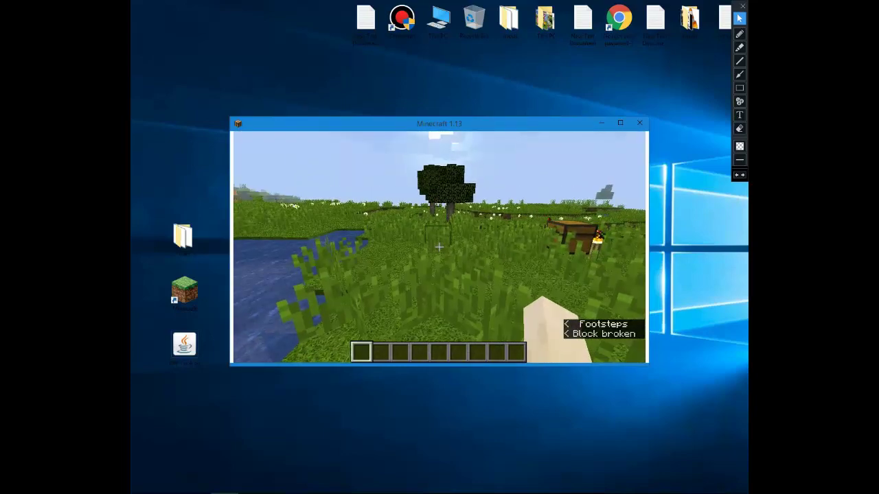
key("w")
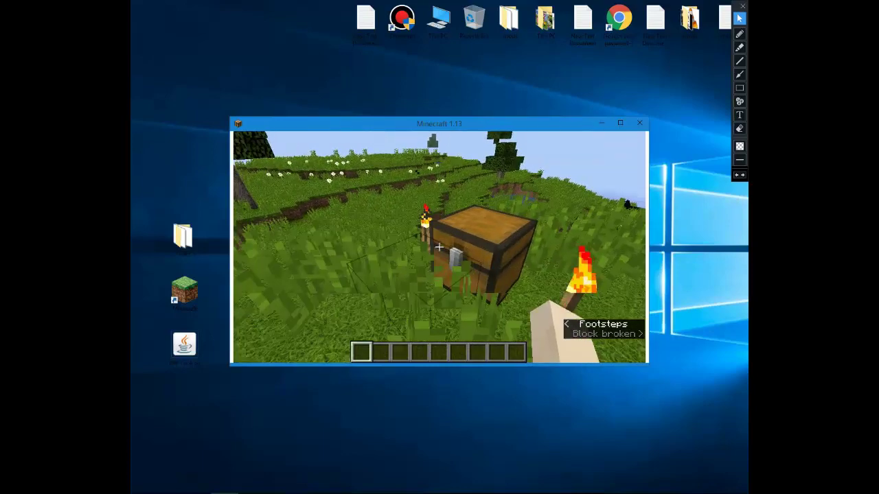
right_click(439, 247)
key("e")
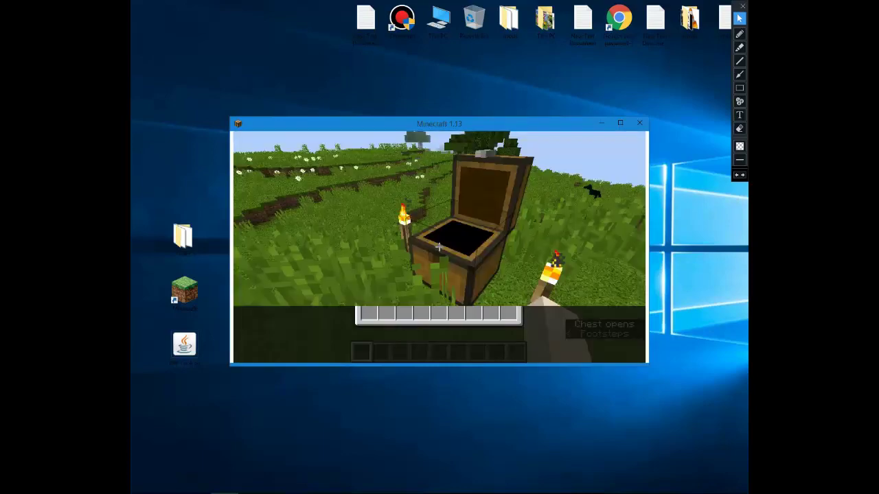
Step: Find the decorative pillars among the creative inventory's Building Blocks and put a gray pillar in the fourth hotbar slot
key("e")
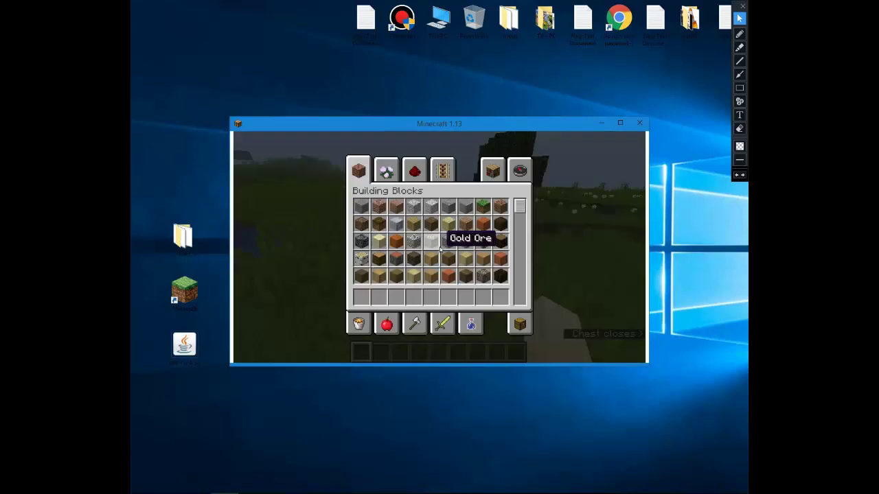
left_click(520, 172)
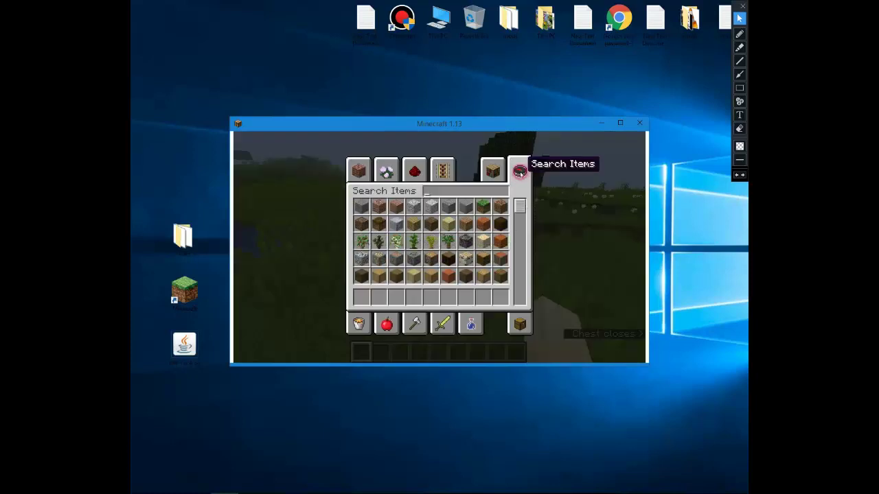
left_click(358, 170)
left_click_drag(520, 208, 529, 293)
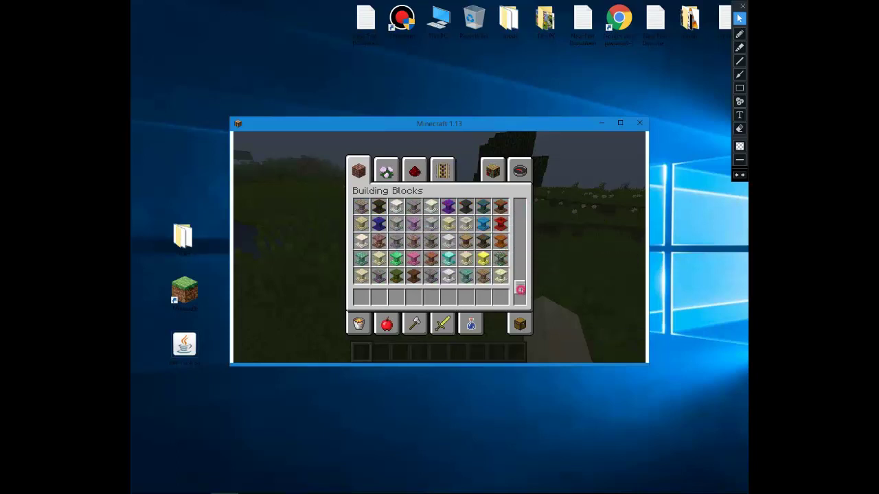
scroll(429, 258, "up", 5)
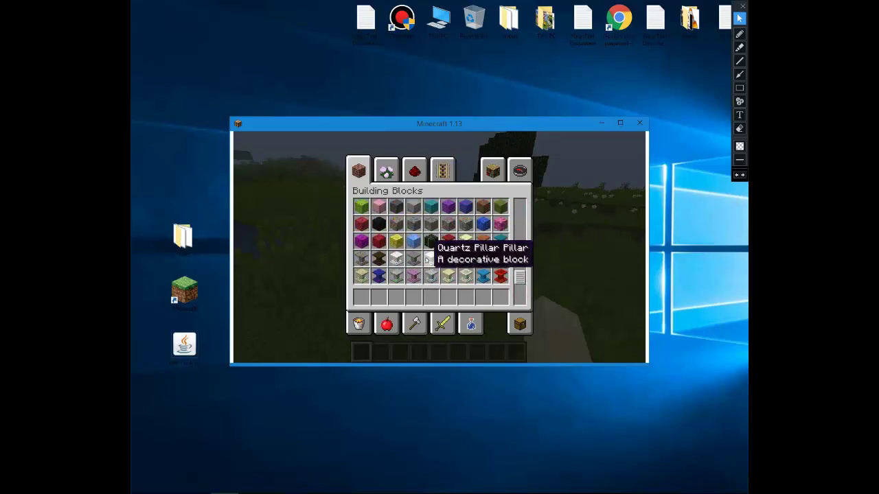
left_click(414, 258)
left_click(414, 297)
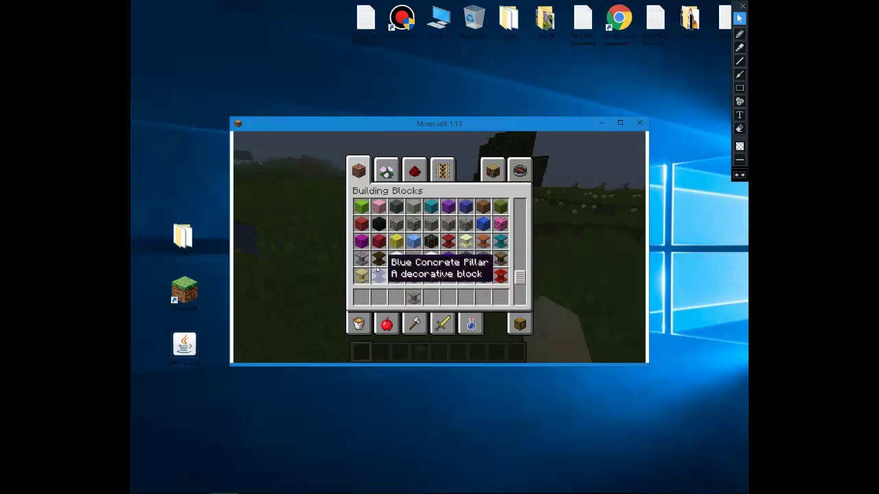
Step: Fill hotbar slots 2, 3, 5, 6 and 7 with blue concrete, dark brown, red, cream and brown pillars
left_click(379, 258)
left_click(396, 296)
left_click(379, 275)
left_click(379, 296)
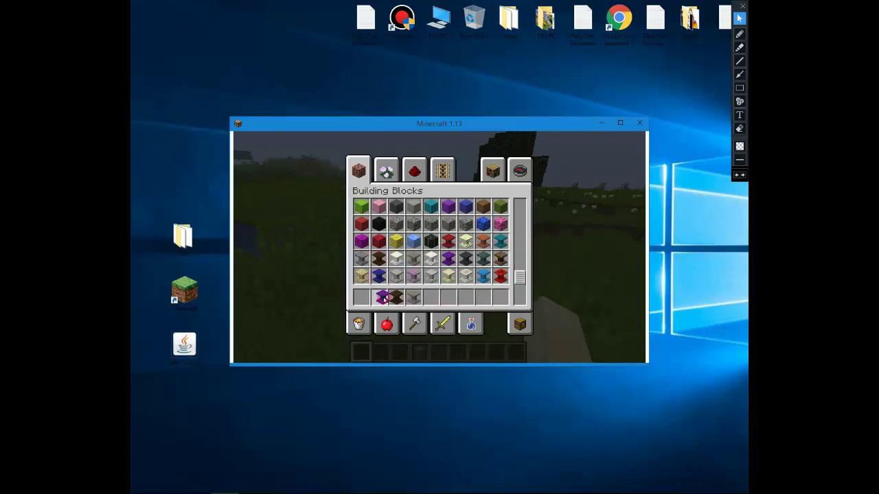
left_click(501, 281)
left_click(426, 298)
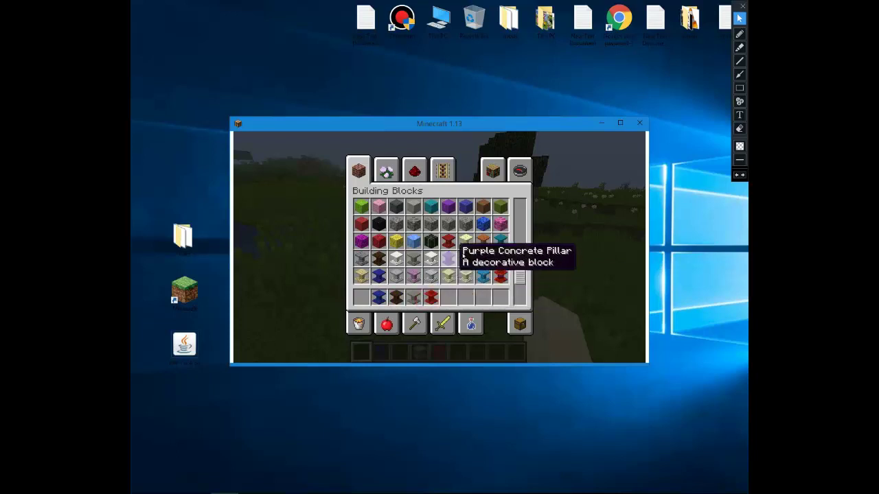
left_click(450, 296)
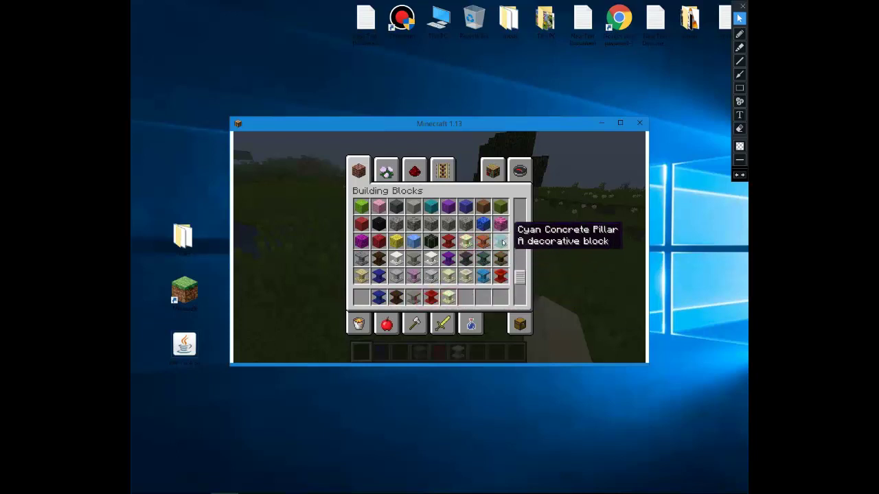
scroll(475, 255, "down", 3)
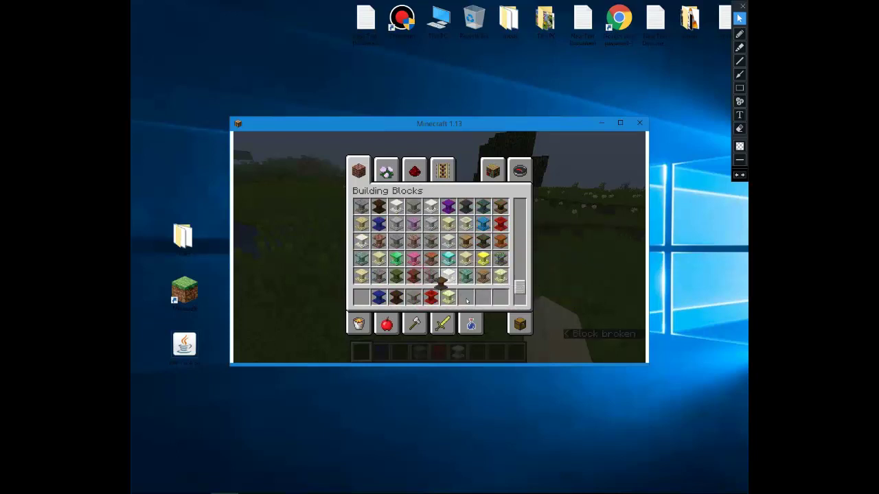
Step: Close the inventory, equip the Blue Concrete Pillar and place it on the grass near the water
key("e")
key("2")
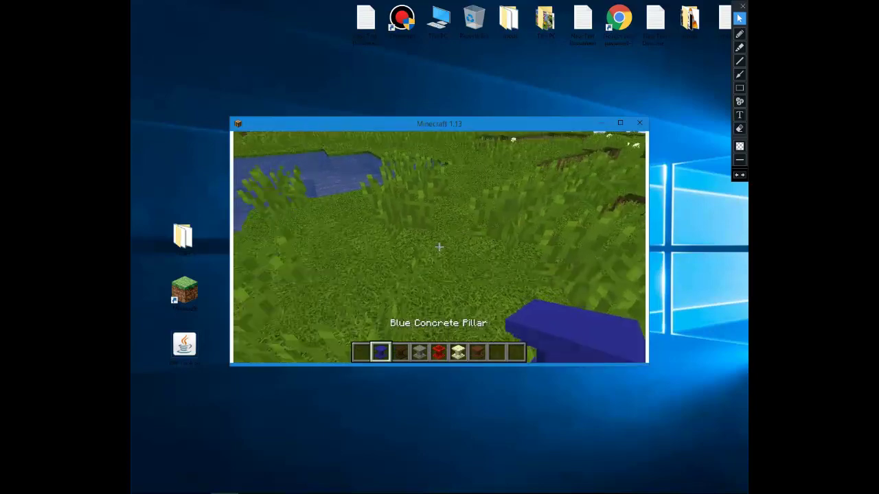
right_click(439, 248)
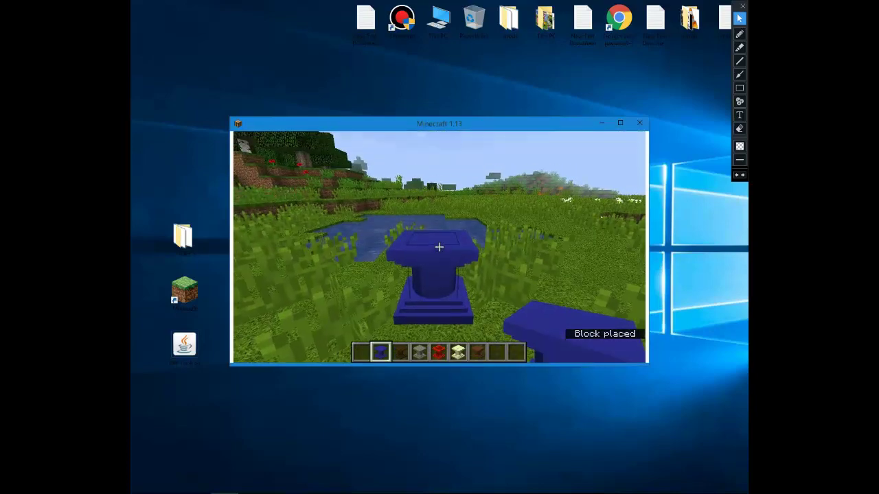